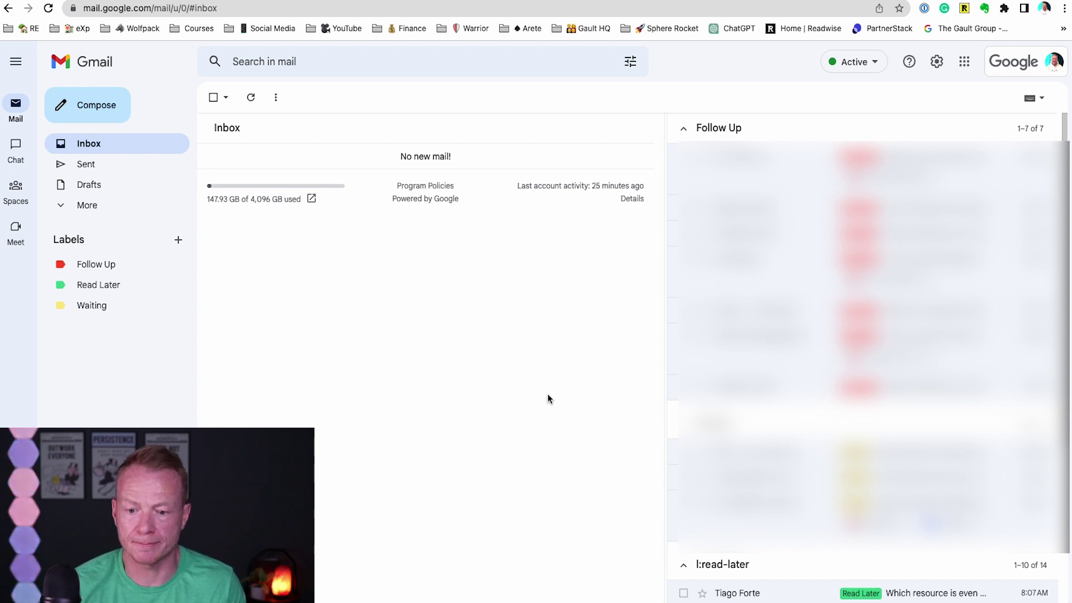
Step: Open Chrome's Extensions page from the browser menu
{"action": "left_click", "coordinate": [1005, 9]}
{"action": "left_click", "coordinate": [1064, 9]}
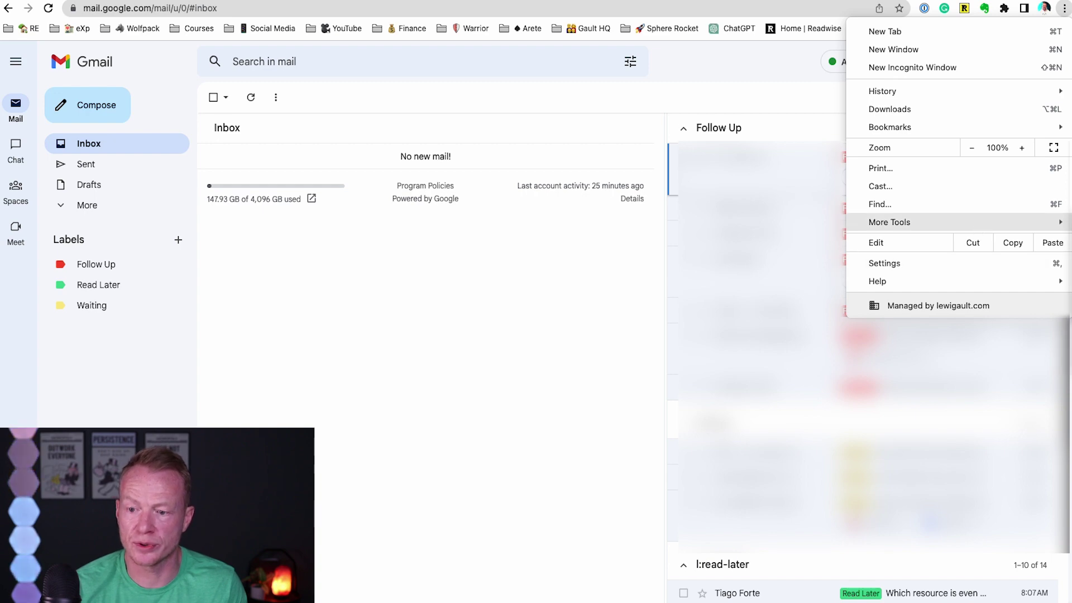
{"action": "left_click", "coordinate": [782, 297]}
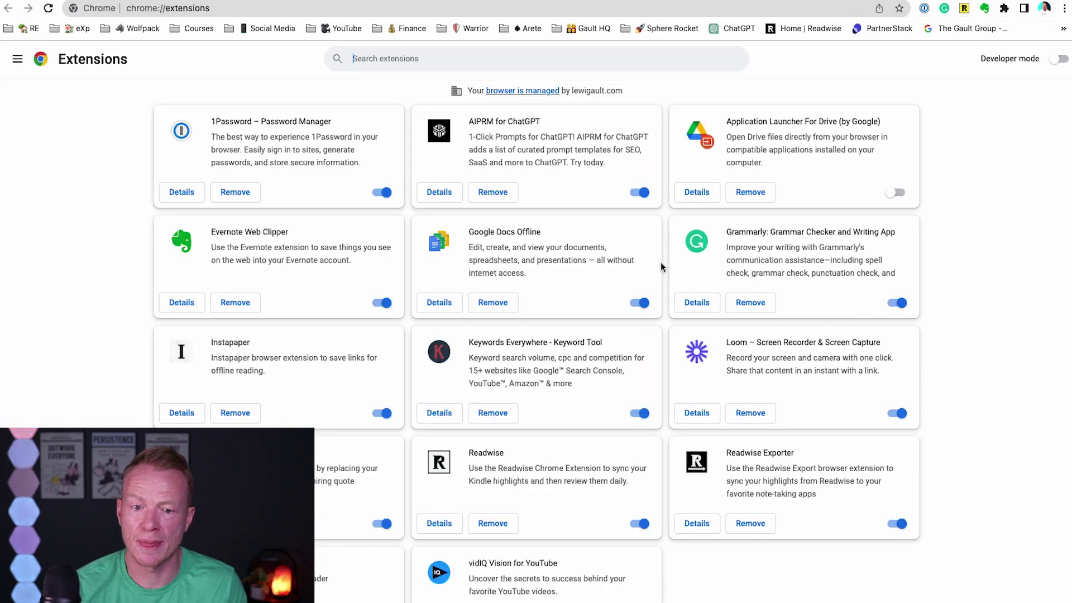
{"action": "left_click", "coordinate": [18, 60]}
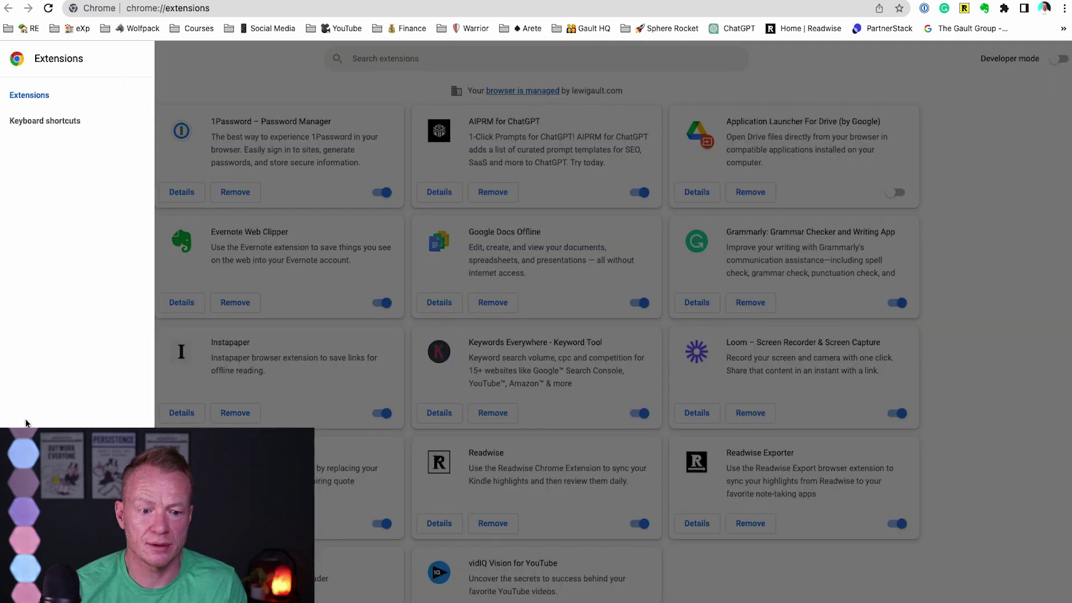
Step: Search the Chrome Web Store for 'evernote', confirm Web Clipper is Added, and return to Gmail
{"action": "left_click", "coordinate": [67, 583]}
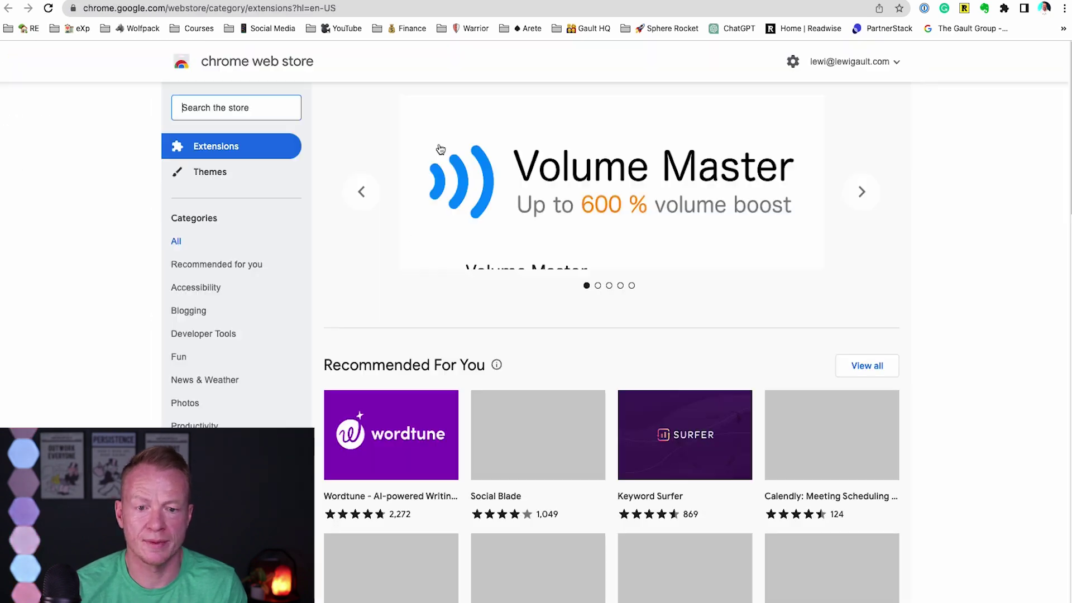
{"action": "left_click", "coordinate": [249, 109]}
{"action": "type", "text": "evernote"}
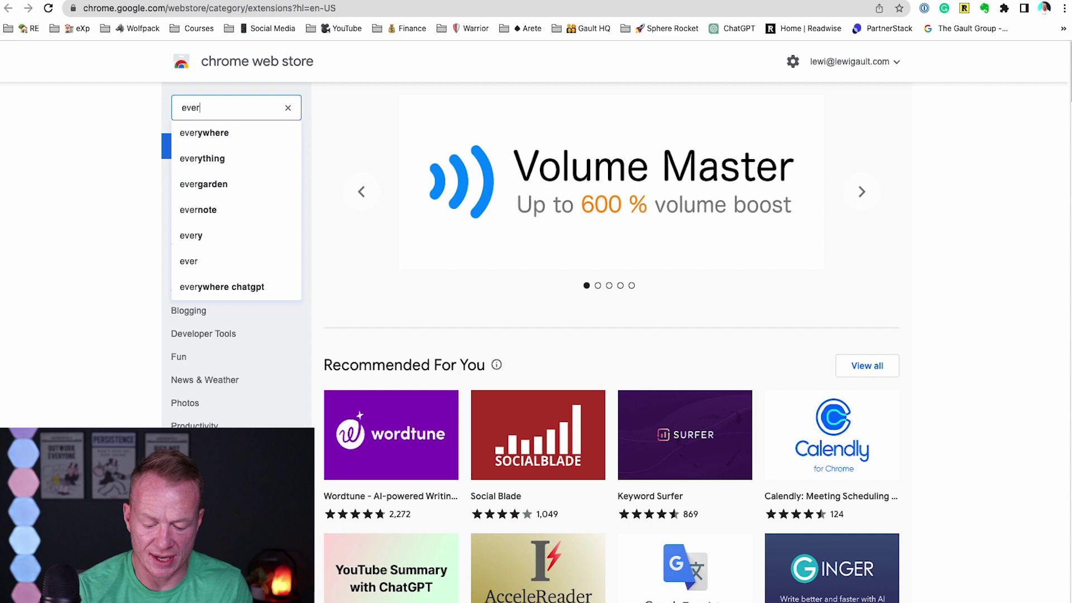
{"action": "left_click", "coordinate": [231, 183]}
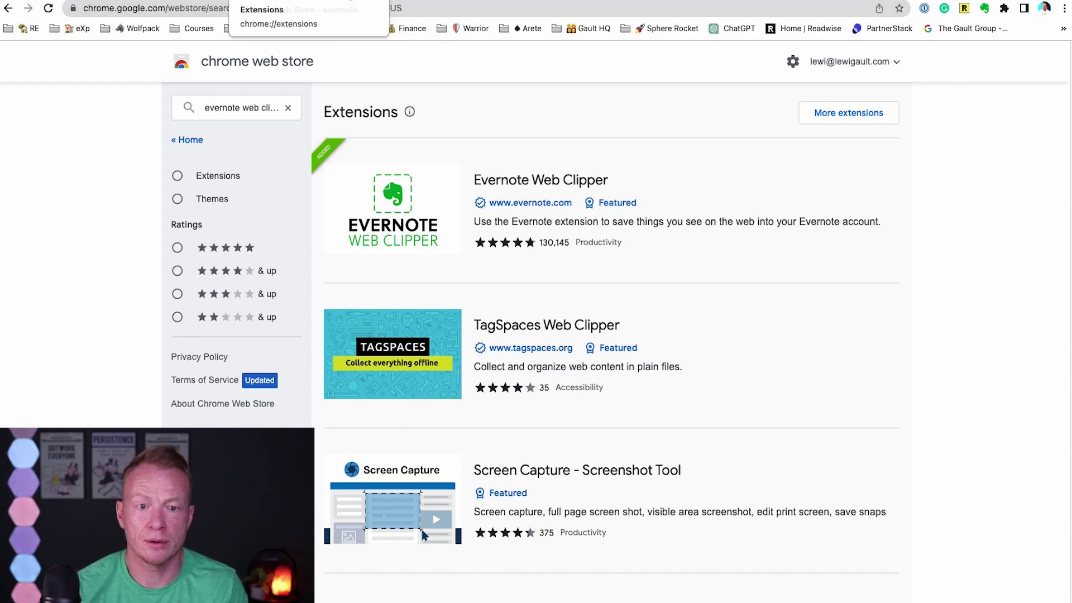
{"action": "key", "text": "ctrl+shift+Tab"}
{"action": "key", "text": "ctrl+shift+Tab"}
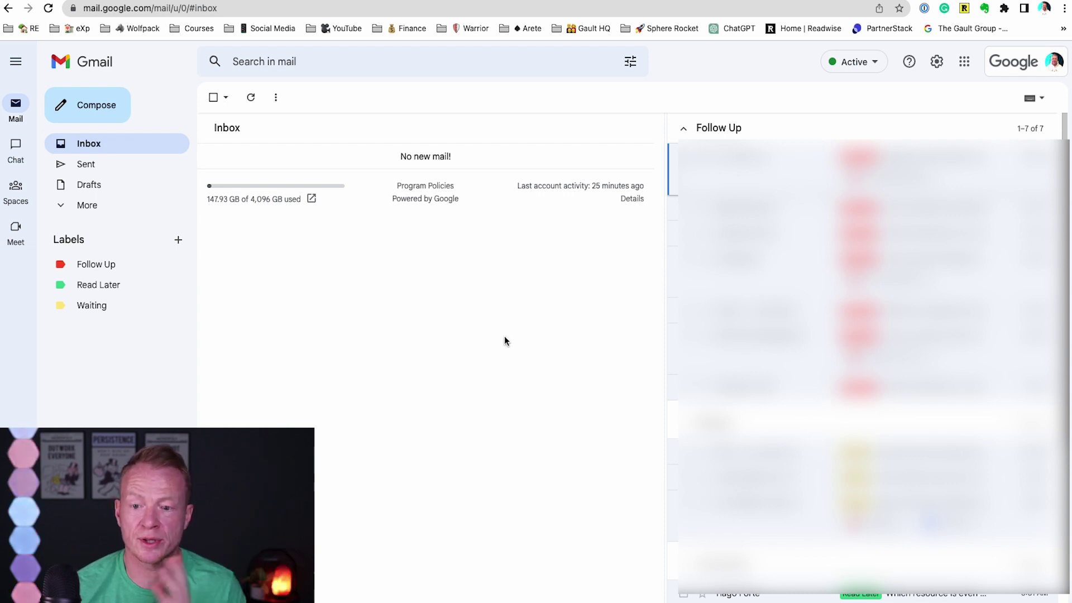
Step: Scroll the multiple-inbox pane down to the l:read-later section
{"action": "scroll", "coordinate": [865, 335], "scroll_direction": "down", "scroll_amount": 5}
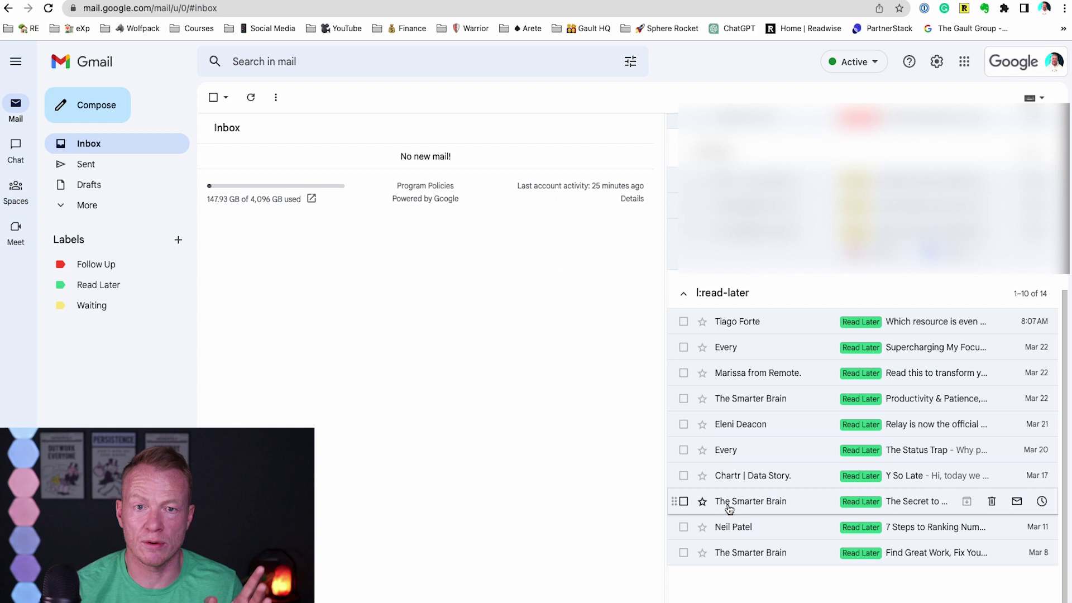
{"action": "mouse_move", "coordinate": [730, 501]}
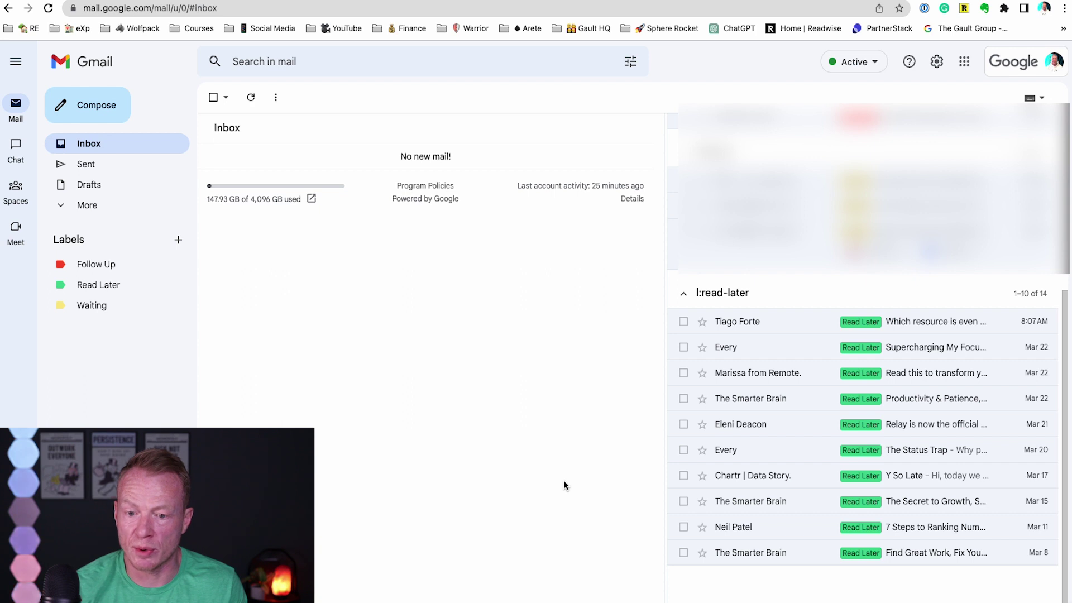
{"action": "left_click", "coordinate": [802, 481]}
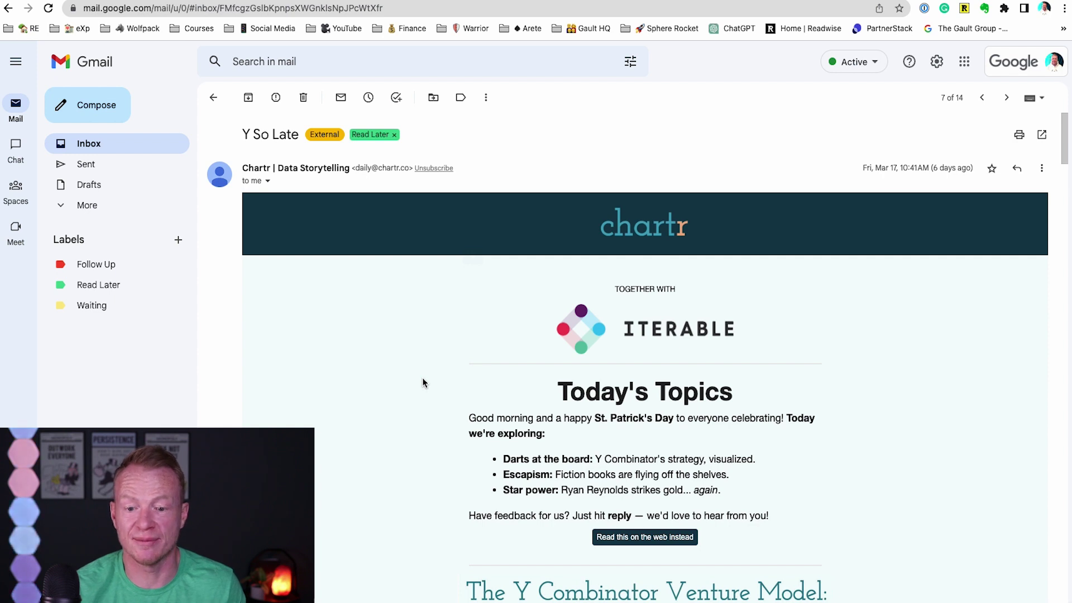
{"action": "scroll", "coordinate": [422, 377], "scroll_direction": "down", "scroll_amount": 1}
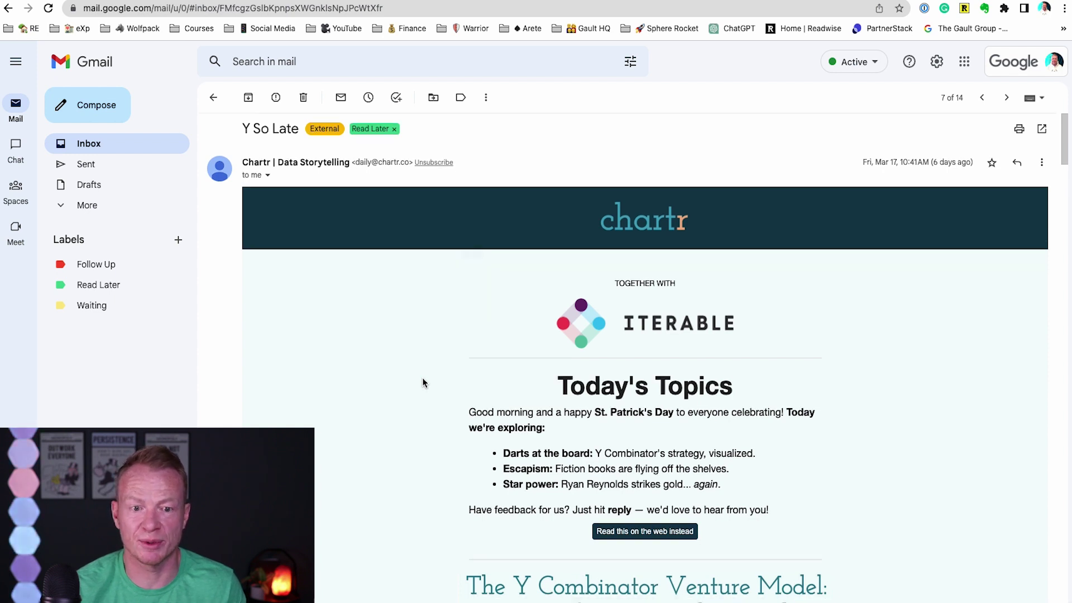
{"action": "scroll", "coordinate": [422, 377], "scroll_direction": "down", "scroll_amount": 3}
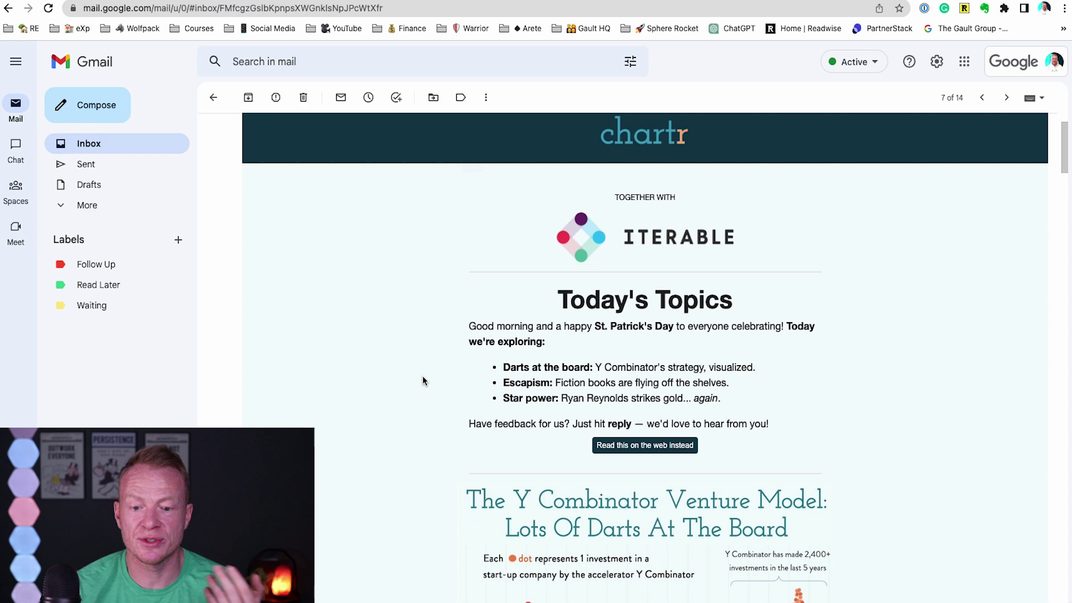
{"action": "scroll", "coordinate": [422, 377], "scroll_direction": "down", "scroll_amount": 1}
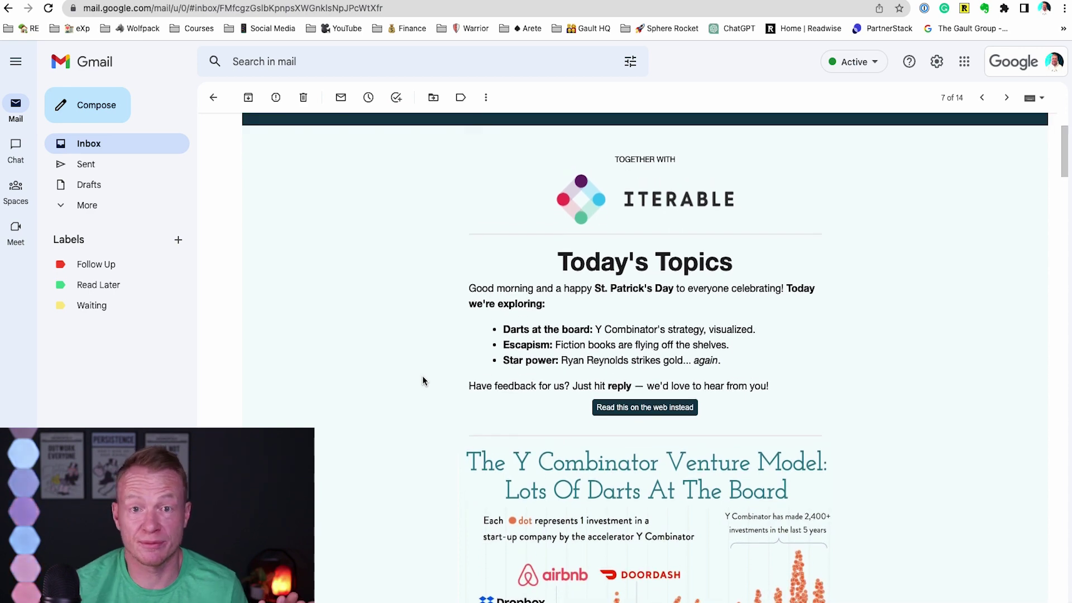
{"action": "scroll", "coordinate": [422, 377], "scroll_direction": "down", "scroll_amount": 1}
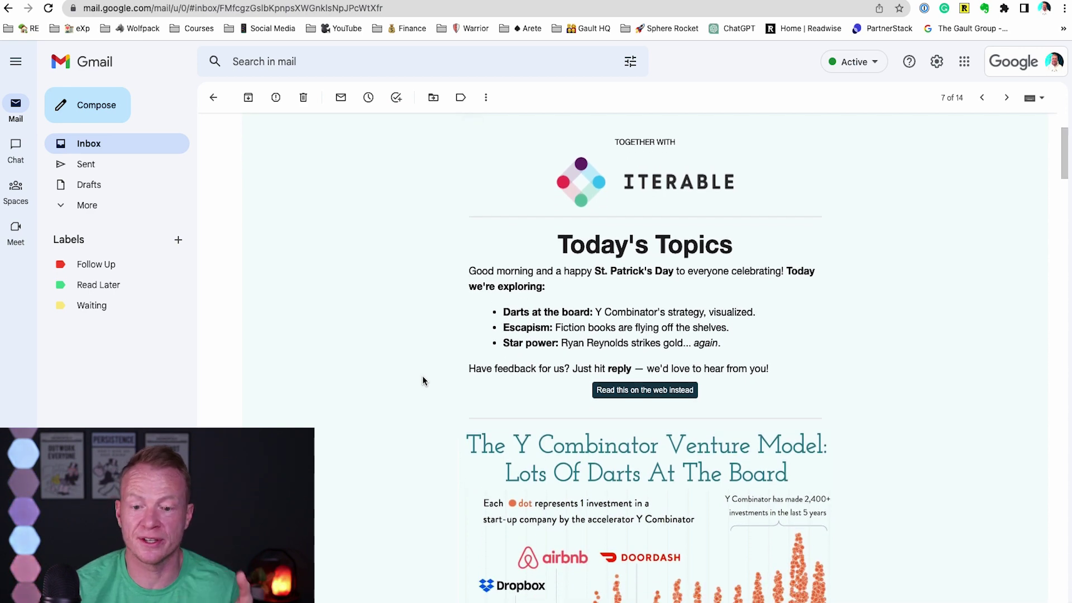
{"action": "scroll", "coordinate": [423, 380], "scroll_direction": "down", "scroll_amount": 10}
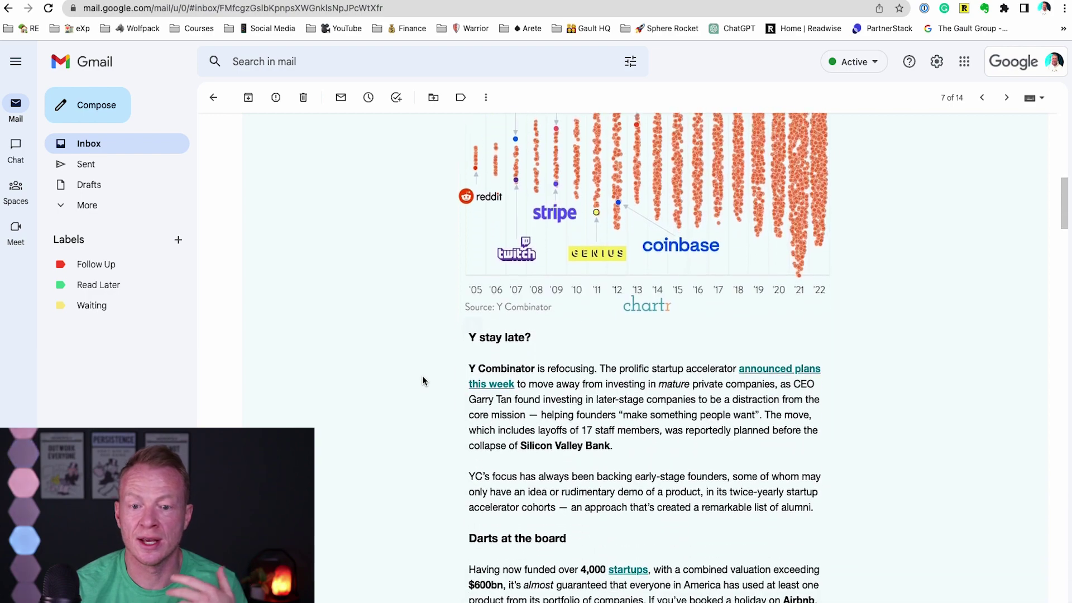
{"action": "scroll", "coordinate": [422, 380], "scroll_direction": "down", "scroll_amount": 14}
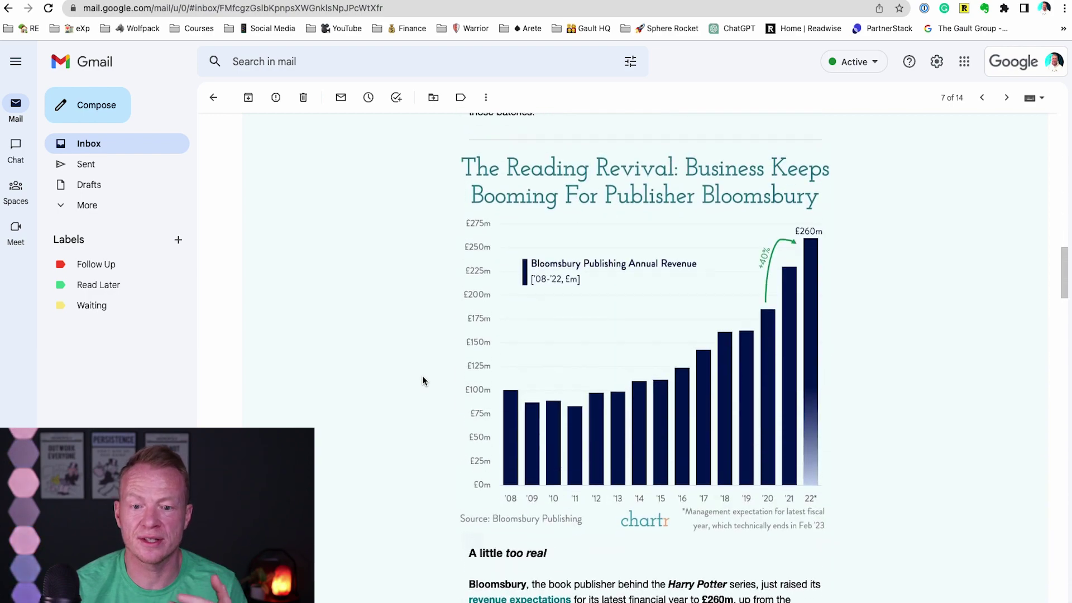
{"action": "scroll", "coordinate": [422, 380], "scroll_direction": "down", "scroll_amount": 1}
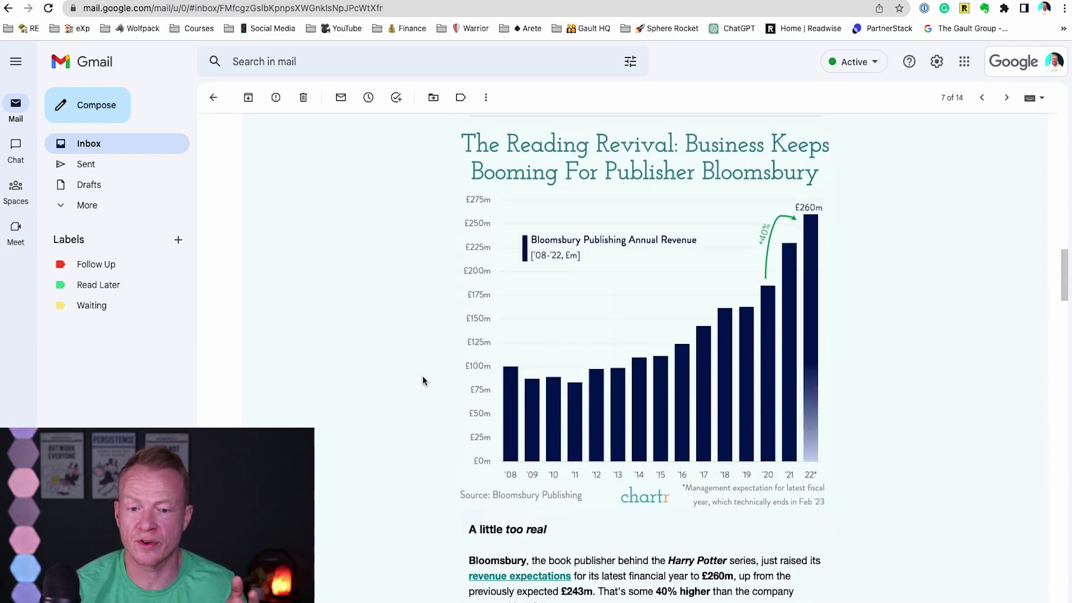
{"action": "scroll", "coordinate": [422, 380], "scroll_direction": "down", "scroll_amount": 15}
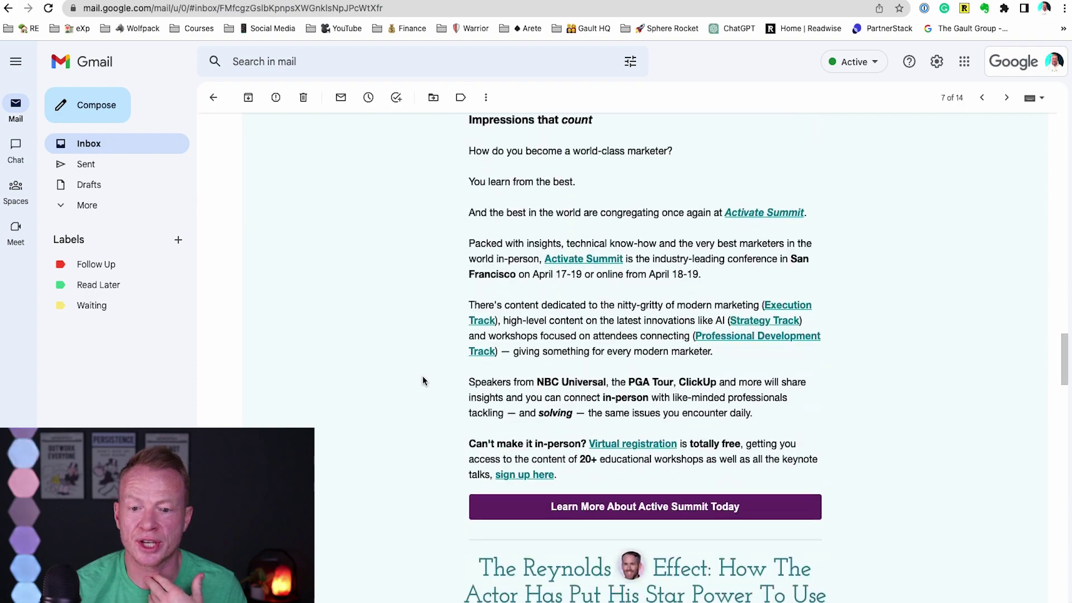
{"action": "scroll", "coordinate": [422, 380], "scroll_direction": "down", "scroll_amount": 8}
{"action": "scroll", "coordinate": [422, 380], "scroll_direction": "up", "scroll_amount": 1}
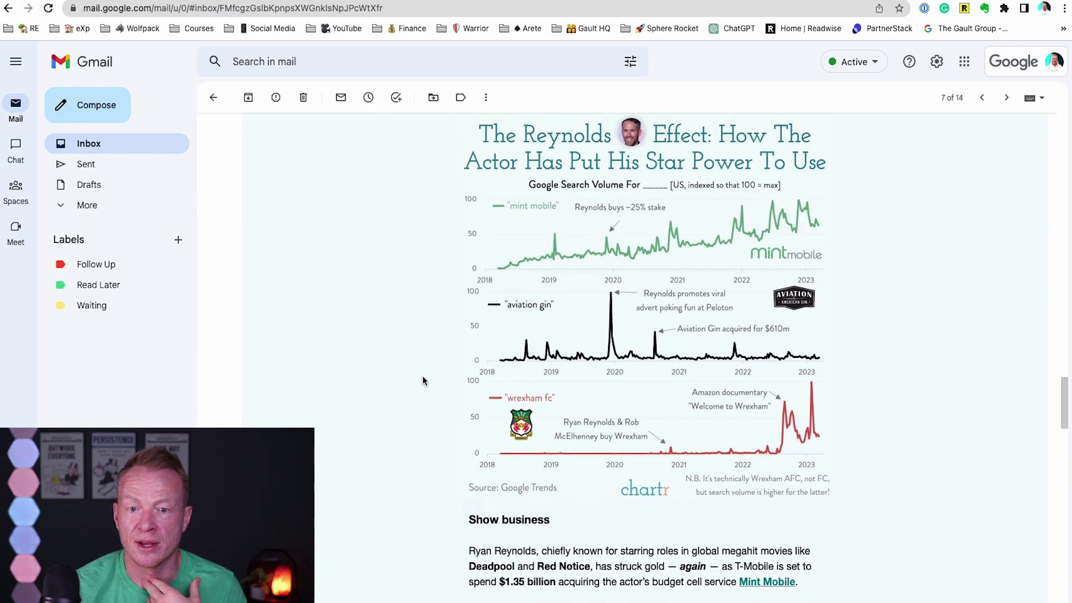
{"action": "scroll", "coordinate": [422, 380], "scroll_direction": "up", "scroll_amount": 1}
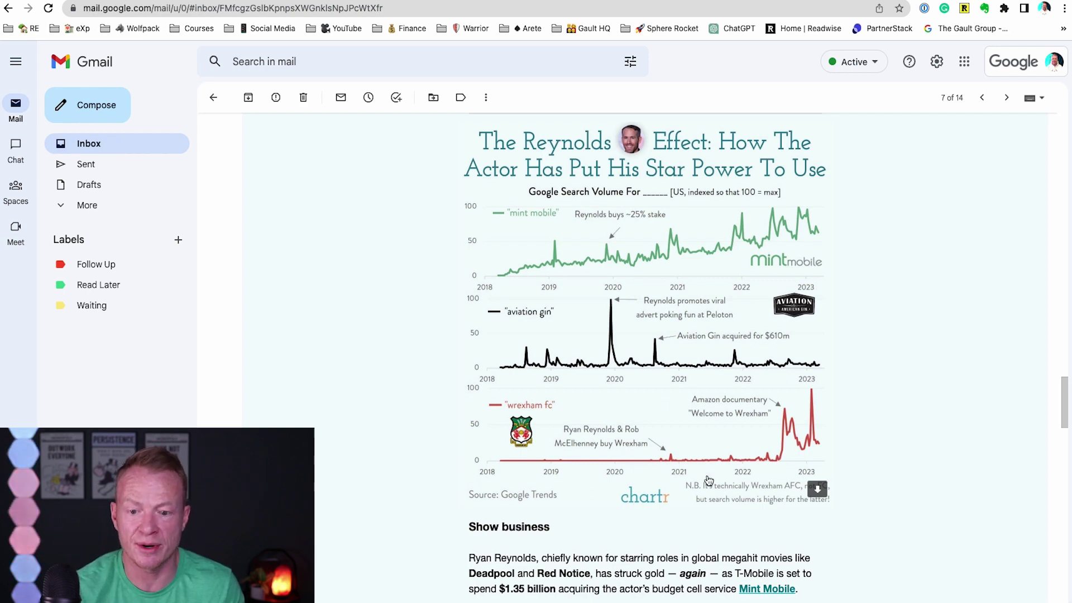
{"action": "scroll", "coordinate": [708, 480], "scroll_direction": "down", "scroll_amount": 6}
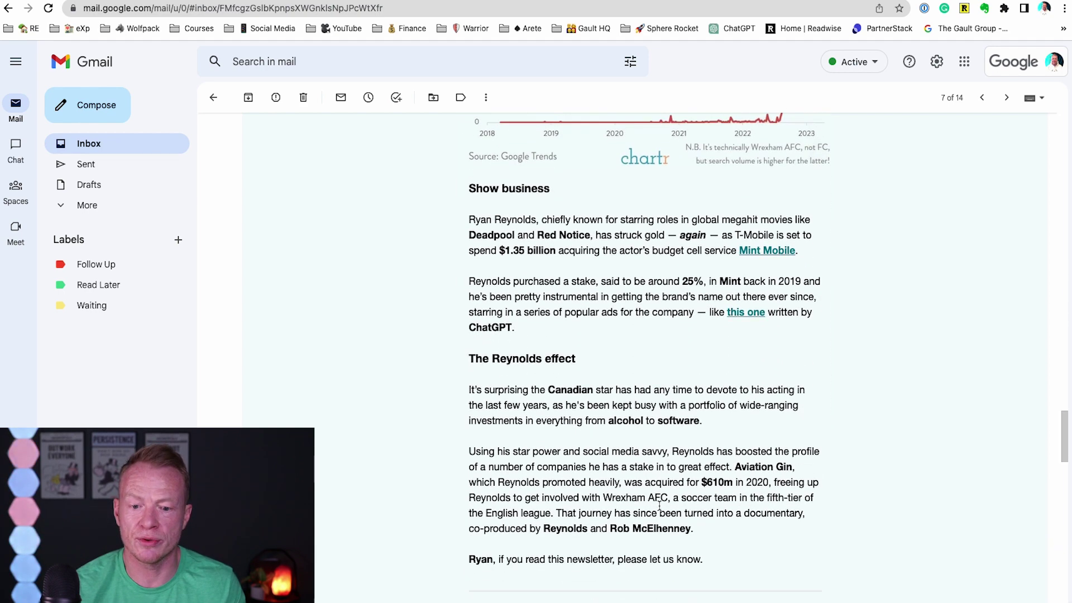
{"action": "scroll", "coordinate": [660, 505], "scroll_direction": "up", "scroll_amount": 3}
{"action": "scroll", "coordinate": [659, 505], "scroll_direction": "up", "scroll_amount": 3}
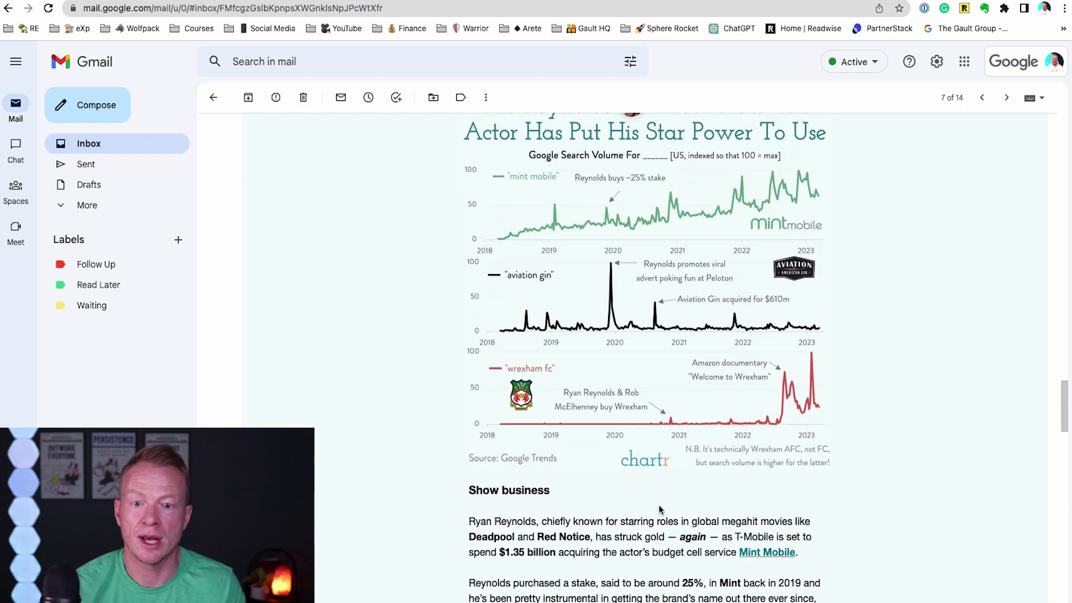
{"action": "scroll", "coordinate": [659, 508], "scroll_direction": "down", "scroll_amount": 1}
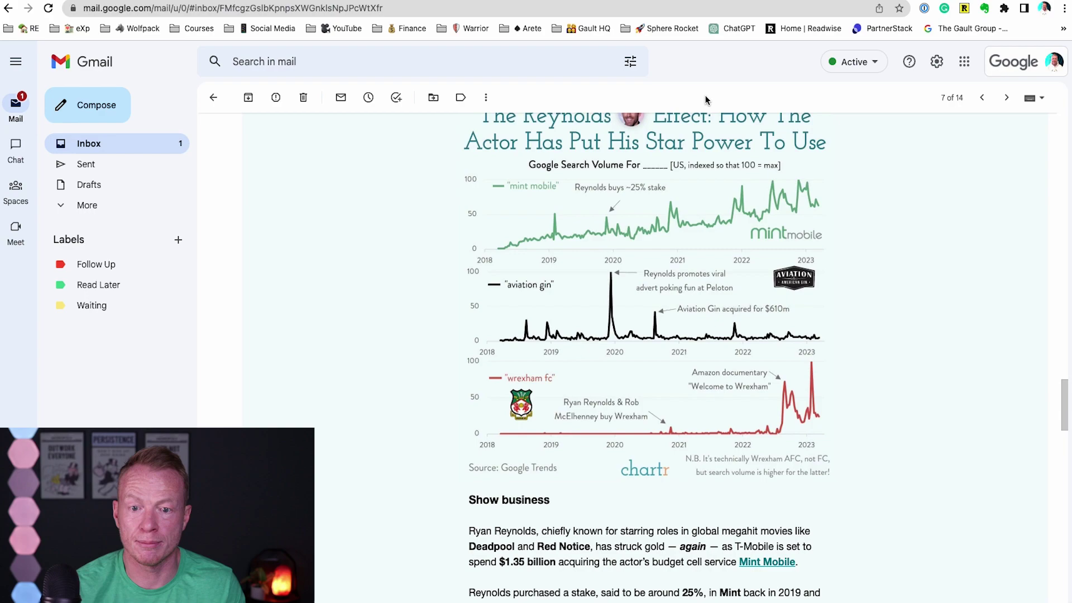
{"action": "scroll", "coordinate": [614, 502], "scroll_direction": "down", "scroll_amount": 12}
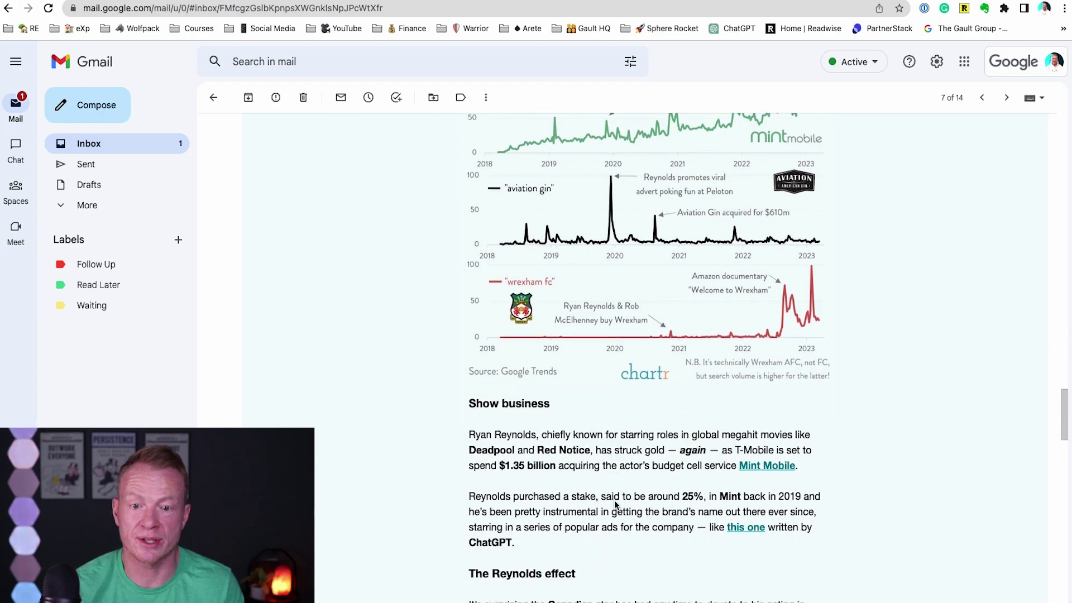
{"action": "scroll", "coordinate": [615, 505], "scroll_direction": "up", "scroll_amount": 15}
{"action": "scroll", "coordinate": [615, 505], "scroll_direction": "down", "scroll_amount": 15}
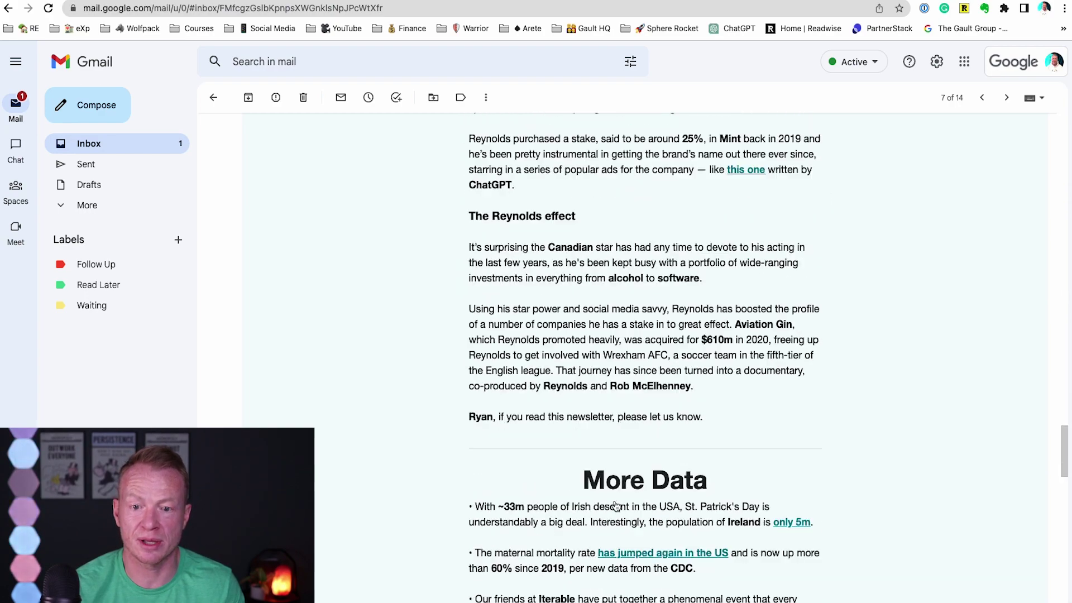
{"action": "scroll", "coordinate": [615, 503], "scroll_direction": "up", "scroll_amount": 12}
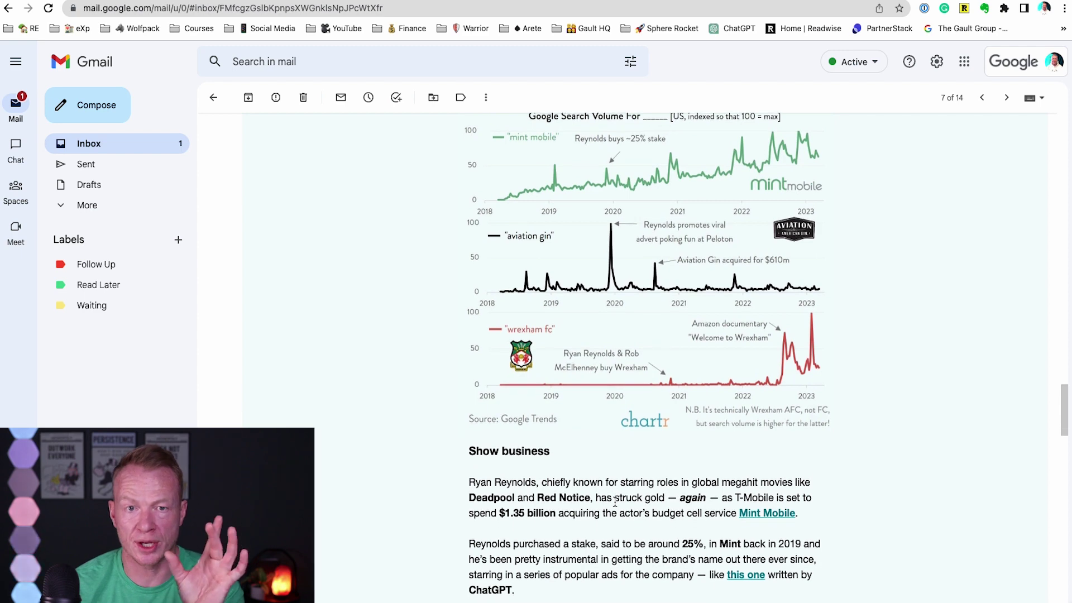
{"action": "scroll", "coordinate": [615, 501], "scroll_direction": "up", "scroll_amount": 2}
{"action": "scroll", "coordinate": [614, 502], "scroll_direction": "down", "scroll_amount": 1}
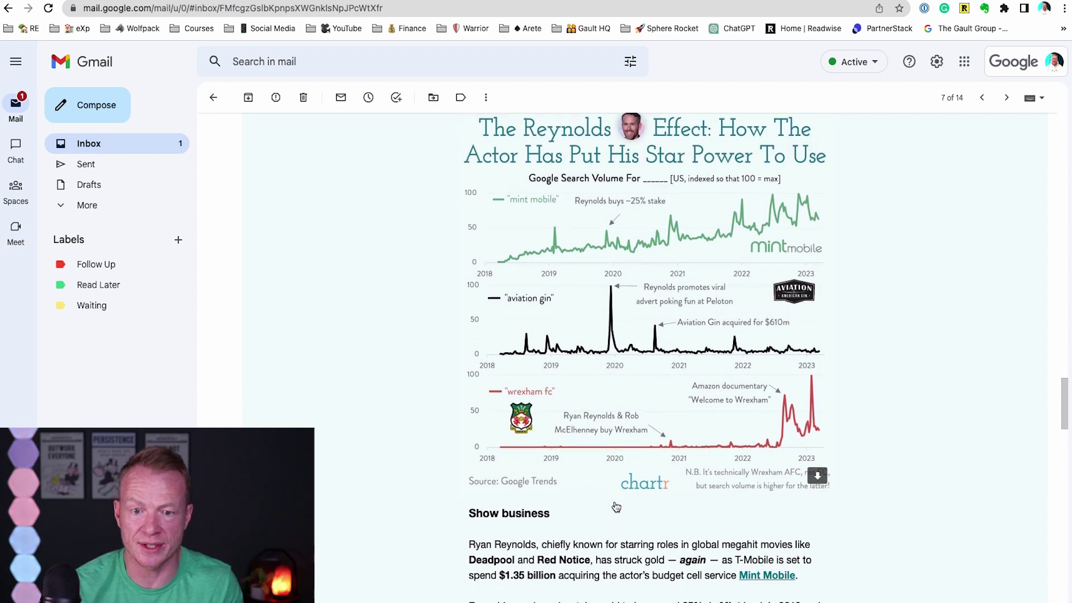
{"action": "scroll", "coordinate": [614, 501], "scroll_direction": "up", "scroll_amount": 1}
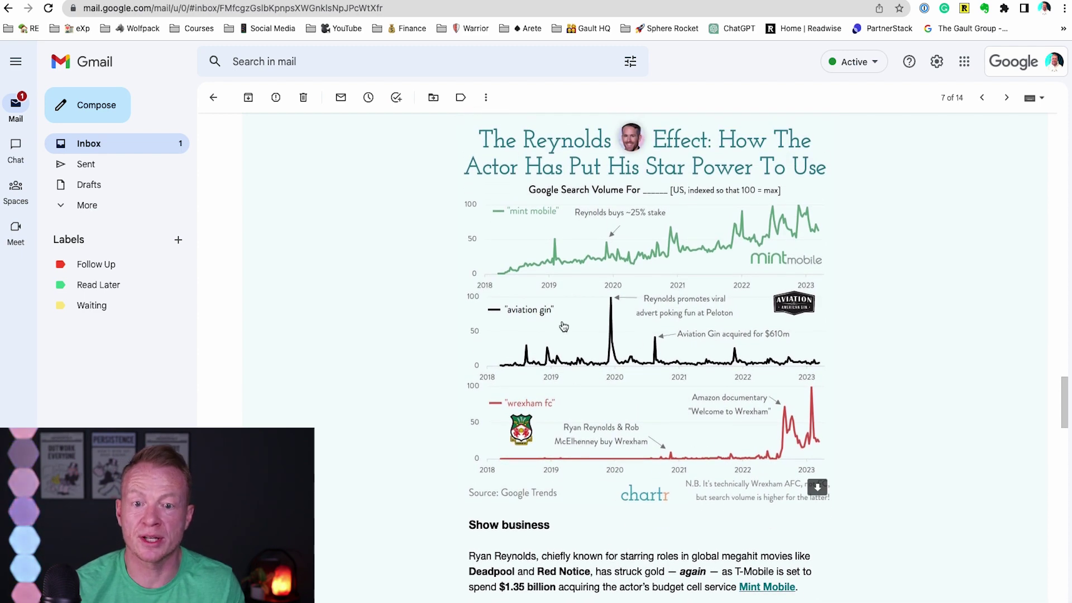
{"action": "scroll", "coordinate": [463, 258], "scroll_direction": "down", "scroll_amount": 3}
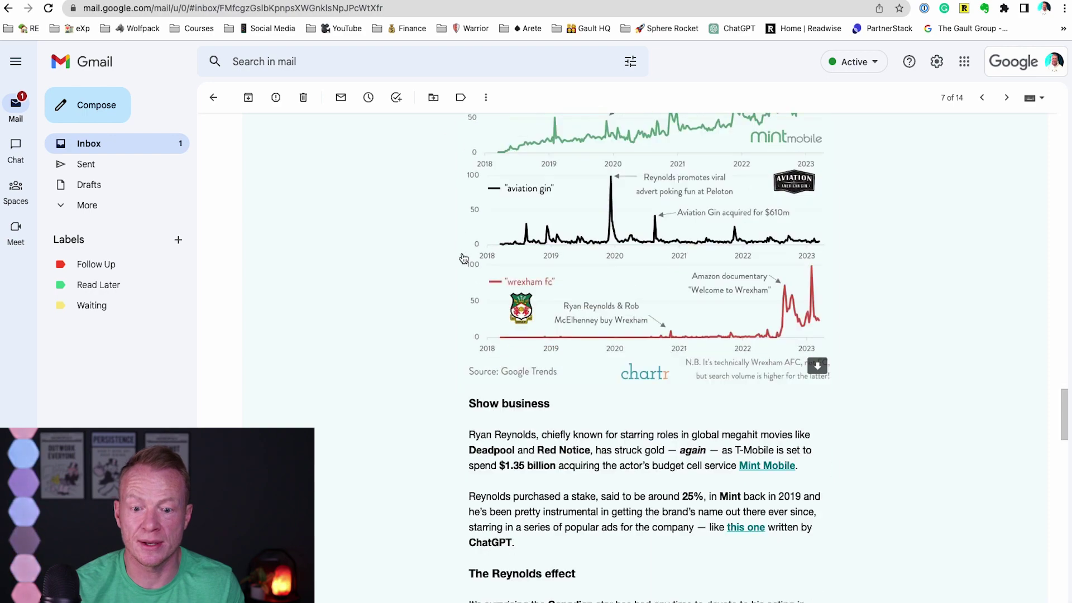
{"action": "scroll", "coordinate": [463, 258], "scroll_direction": "down", "scroll_amount": 5}
{"action": "scroll", "coordinate": [462, 254], "scroll_direction": "up", "scroll_amount": 1}
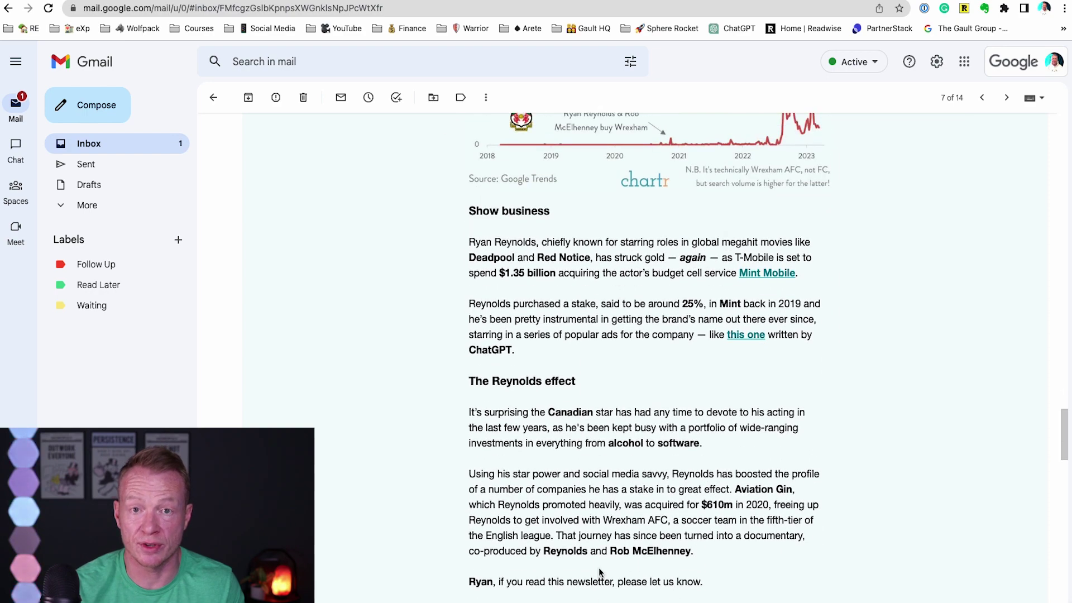
{"action": "scroll", "coordinate": [598, 567], "scroll_direction": "up", "scroll_amount": 6}
{"action": "scroll", "coordinate": [535, 443], "scroll_direction": "down", "scroll_amount": 1}
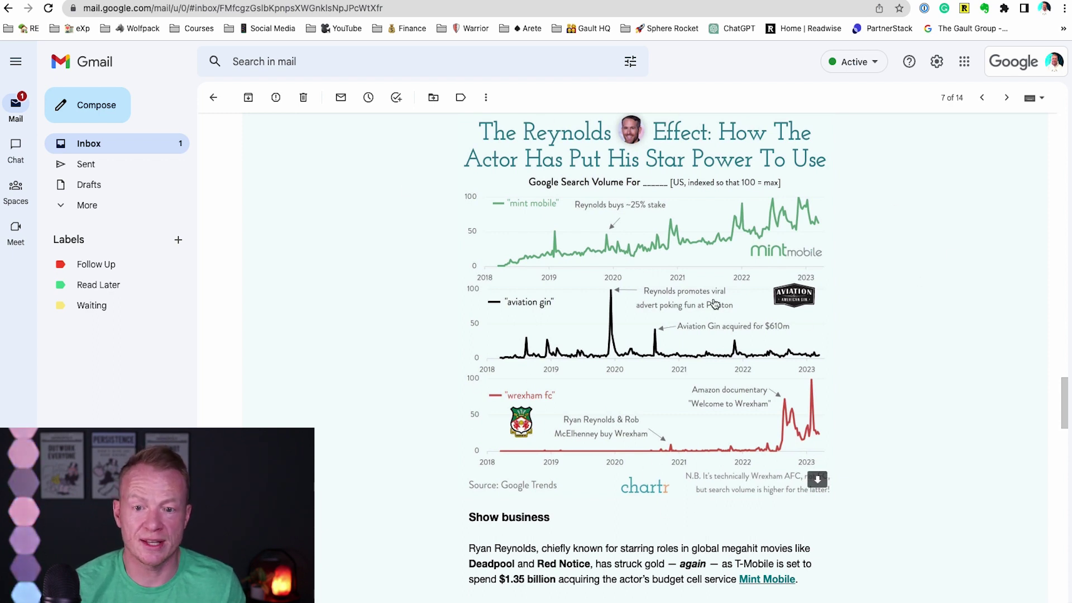
Step: Clip the Chartr email 'Y So Late' in Email format to ** INBOX and close the confirmation
{"action": "left_click", "coordinate": [985, 9]}
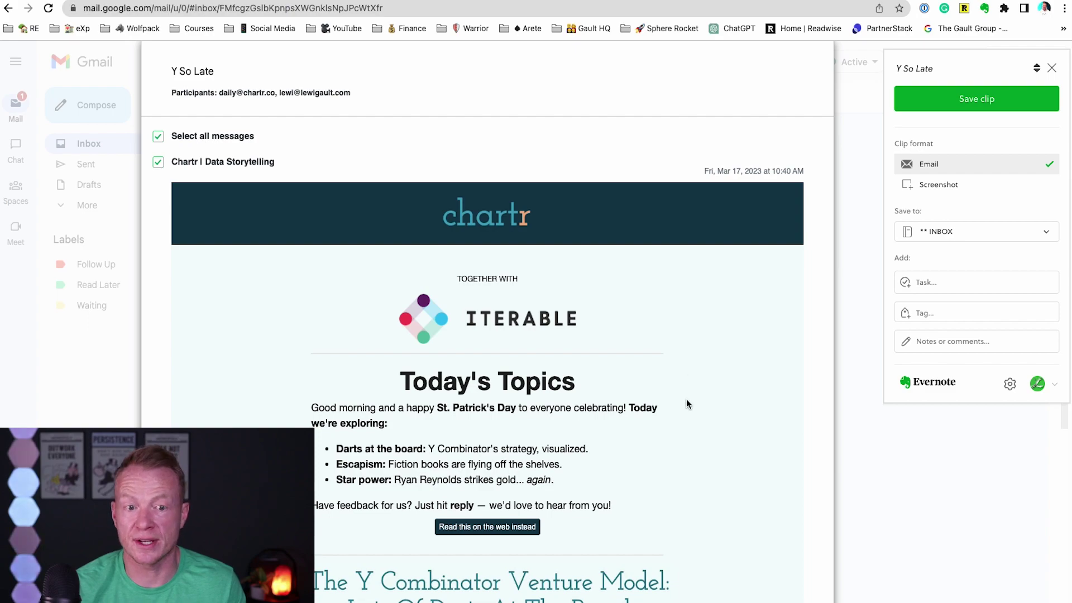
{"action": "scroll", "coordinate": [685, 399], "scroll_direction": "down", "scroll_amount": 1}
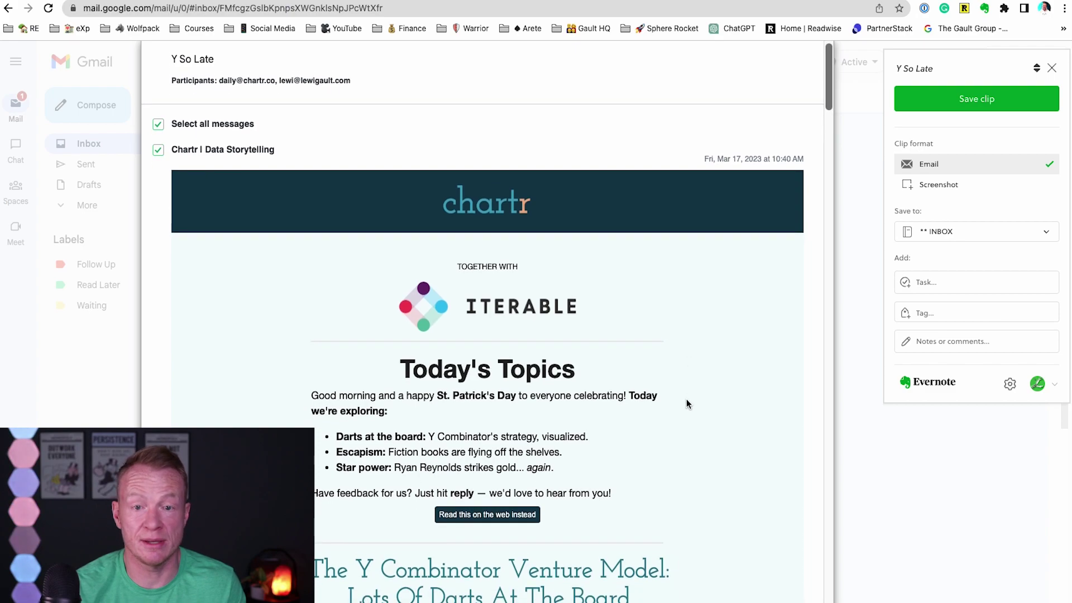
{"action": "scroll", "coordinate": [686, 398], "scroll_direction": "down", "scroll_amount": 15}
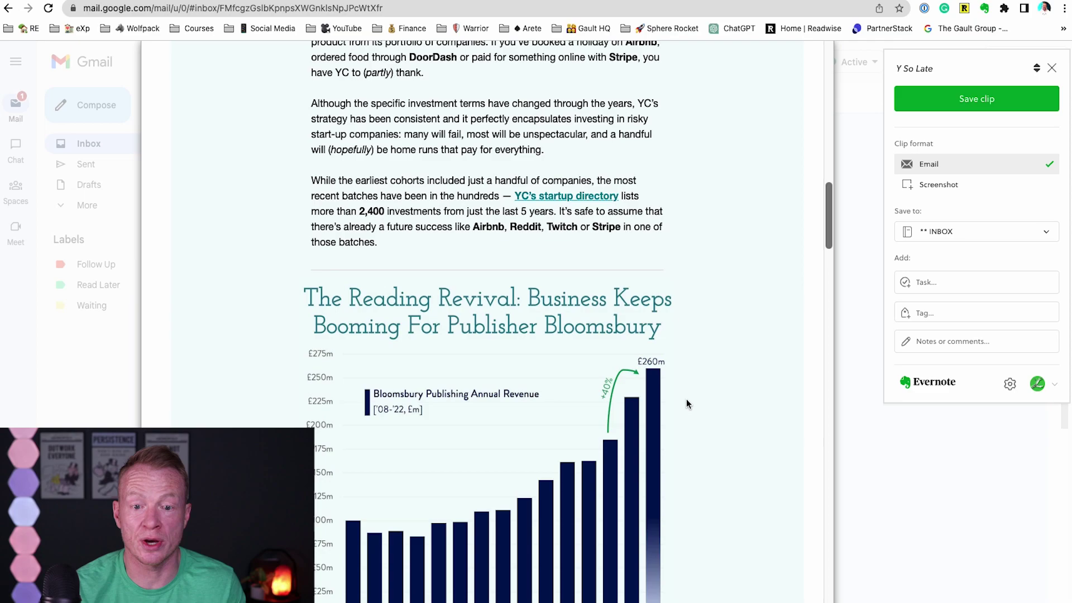
{"action": "scroll", "coordinate": [686, 398], "scroll_direction": "down", "scroll_amount": 20}
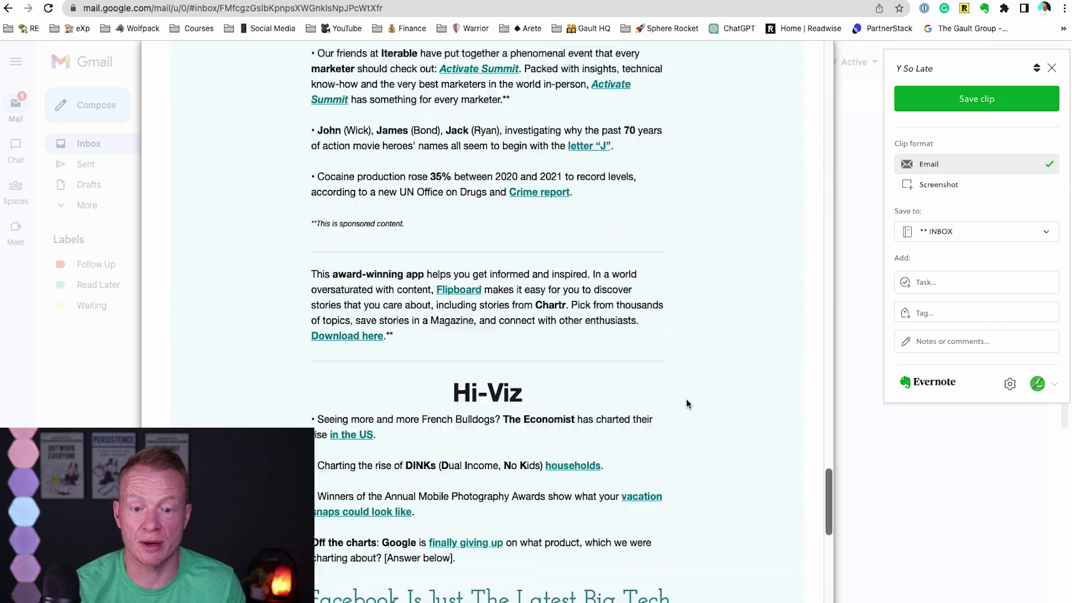
{"action": "scroll", "coordinate": [685, 399], "scroll_direction": "down", "scroll_amount": 8}
{"action": "scroll", "coordinate": [685, 399], "scroll_direction": "up", "scroll_amount": 20}
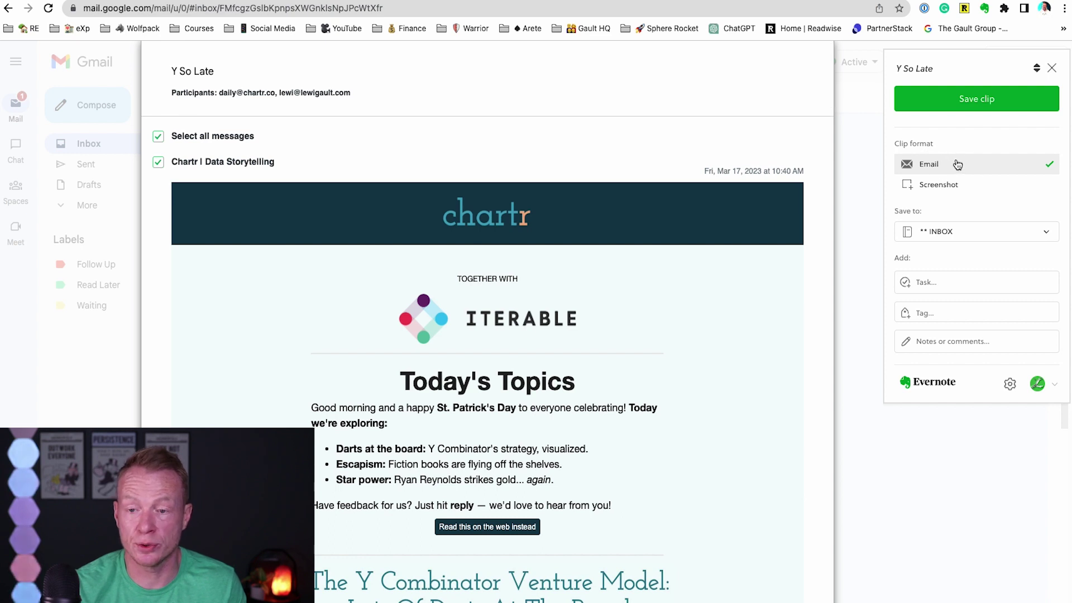
{"action": "left_click", "coordinate": [978, 101]}
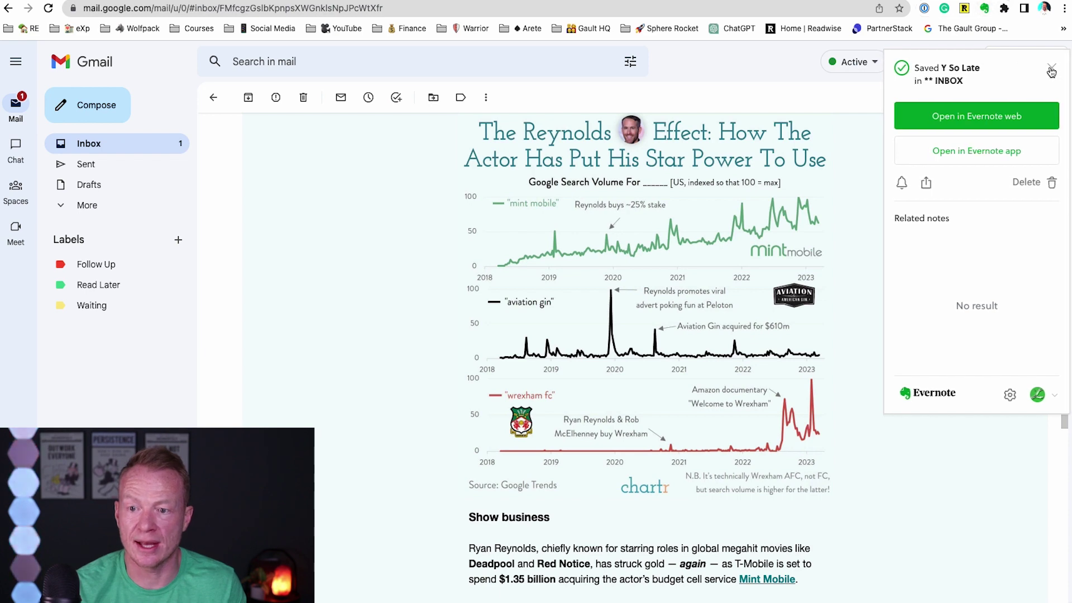
{"action": "left_click", "coordinate": [1051, 71]}
Step: Switch the clipper to Screenshot and drag a rectangle around the Reynolds Effect chart
{"action": "left_click", "coordinate": [985, 8]}
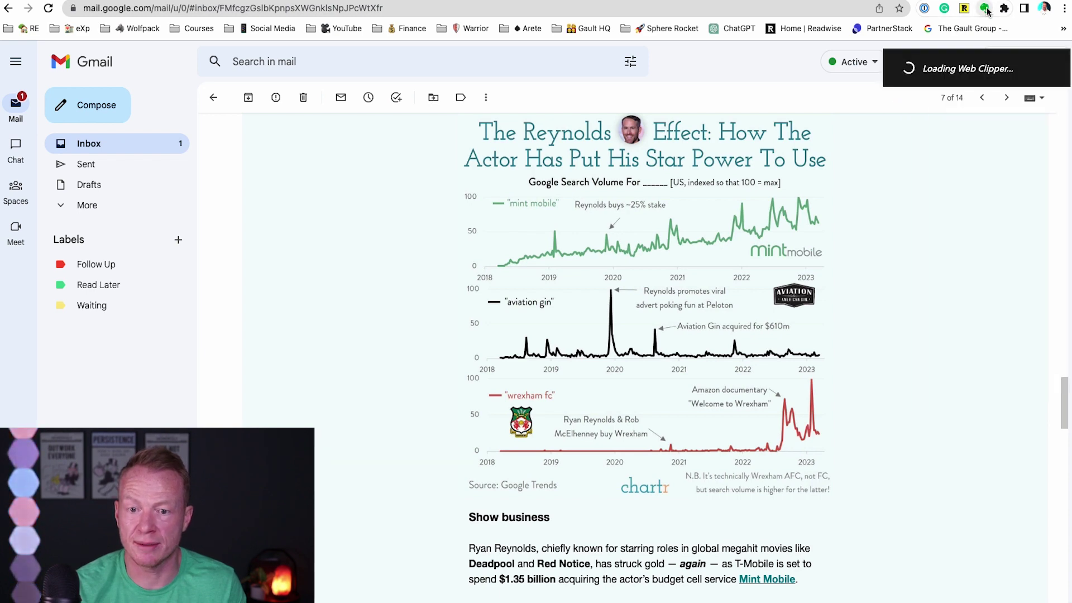
{"action": "scroll", "coordinate": [695, 408], "scroll_direction": "down", "scroll_amount": 20}
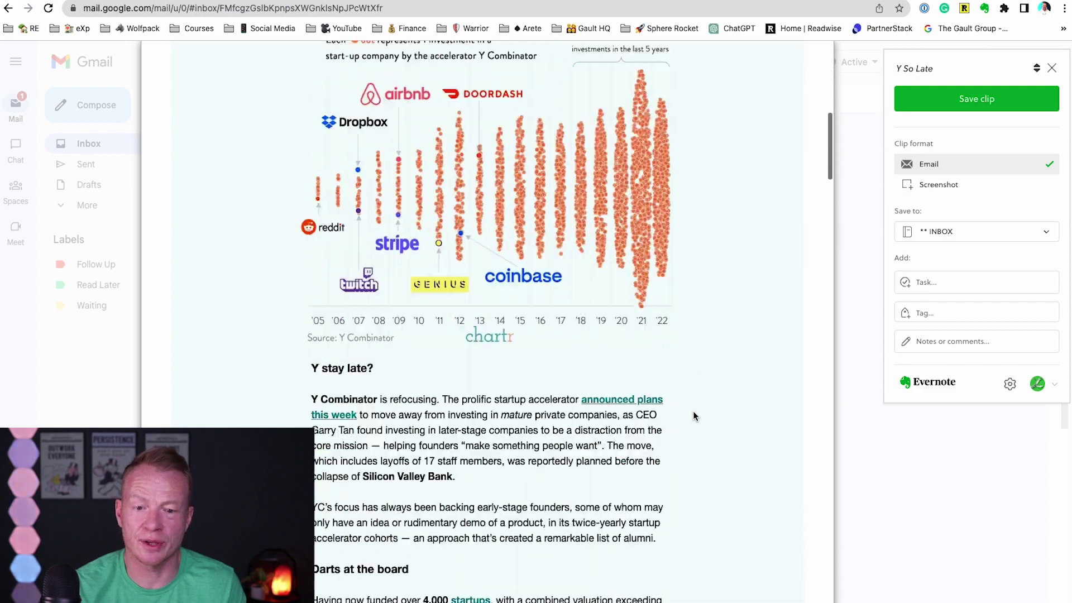
{"action": "scroll", "coordinate": [694, 415], "scroll_direction": "down", "scroll_amount": 15}
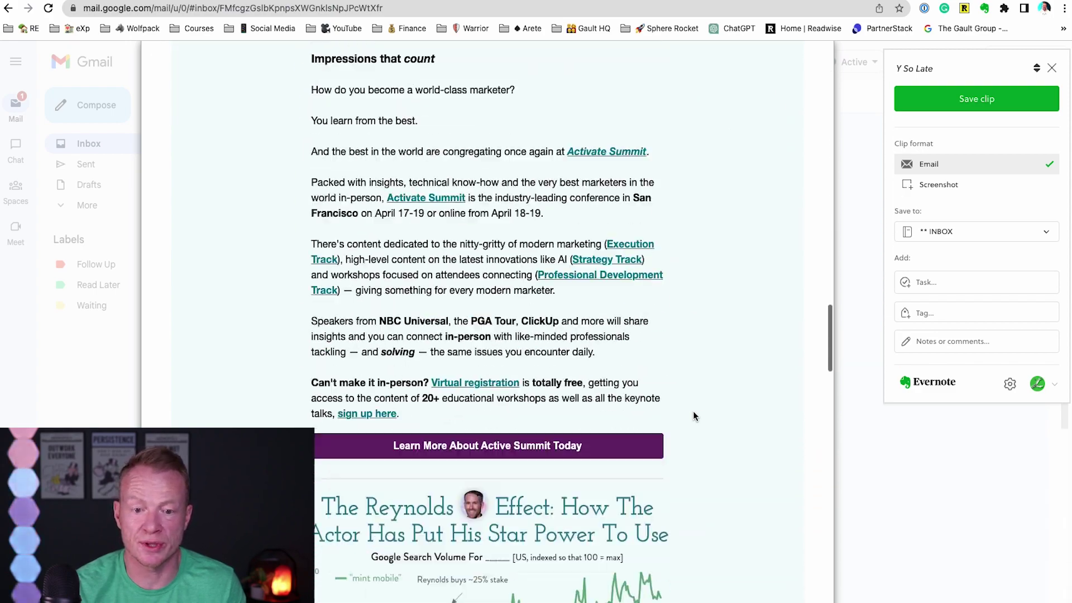
{"action": "scroll", "coordinate": [694, 416], "scroll_direction": "down", "scroll_amount": 2}
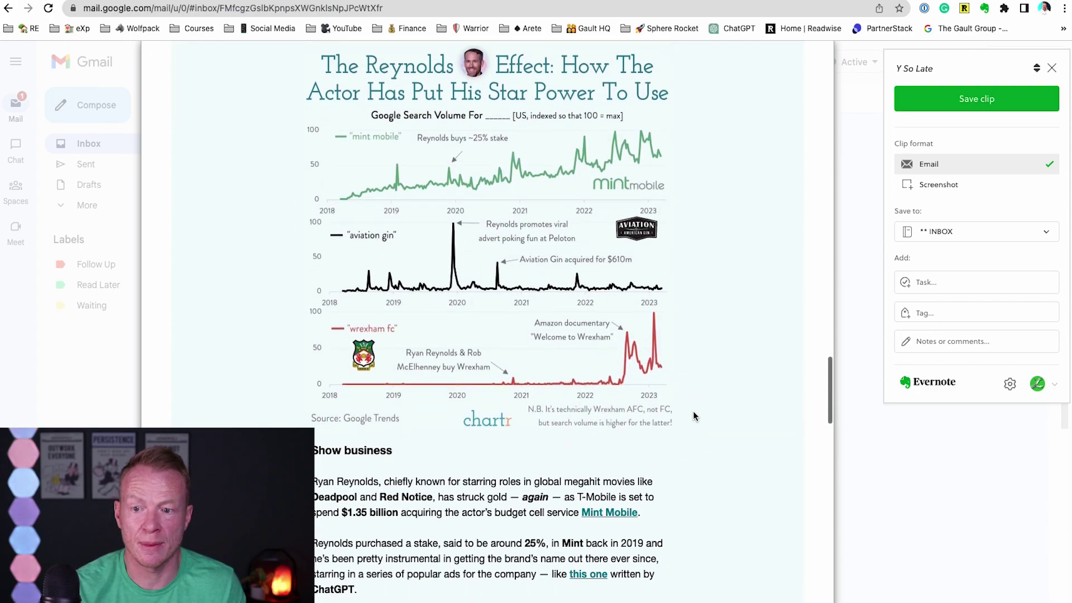
{"action": "left_click", "coordinate": [934, 185]}
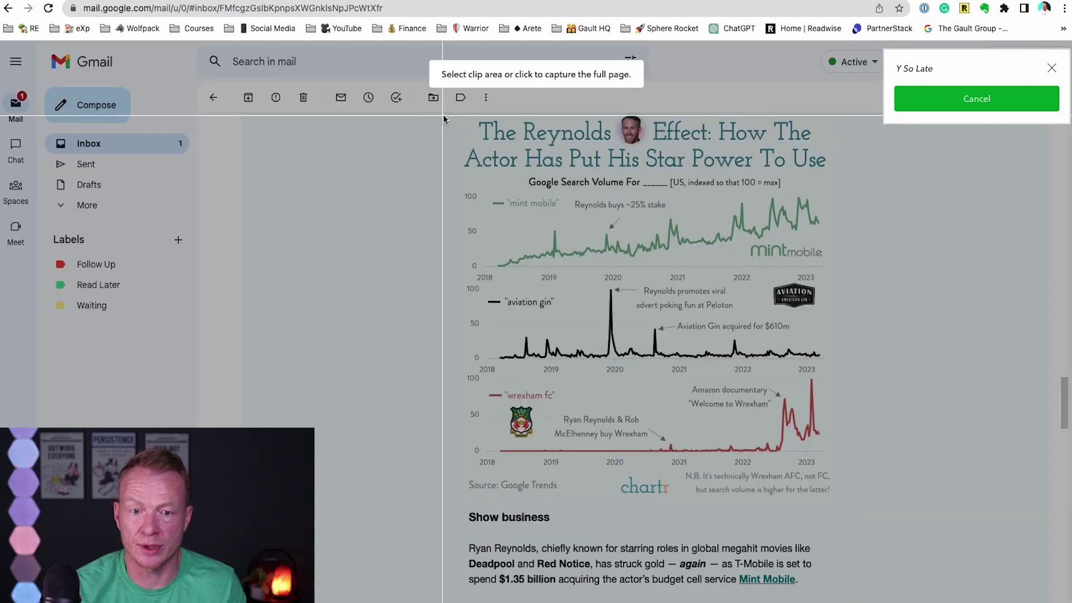
{"action": "mouse_move", "coordinate": [442, 114]}
{"action": "left_mouse_down"}
{"action": "mouse_move", "coordinate": [609, 271]}
{"action": "mouse_move", "coordinate": [787, 486]}
{"action": "mouse_move", "coordinate": [860, 602]}
{"action": "mouse_move", "coordinate": [836, 602]}
{"action": "mouse_move", "coordinate": [840, 586]}
{"action": "mouse_move", "coordinate": [822, 602]}
{"action": "mouse_move", "coordinate": [838, 602]}
{"action": "left_mouse_up"}
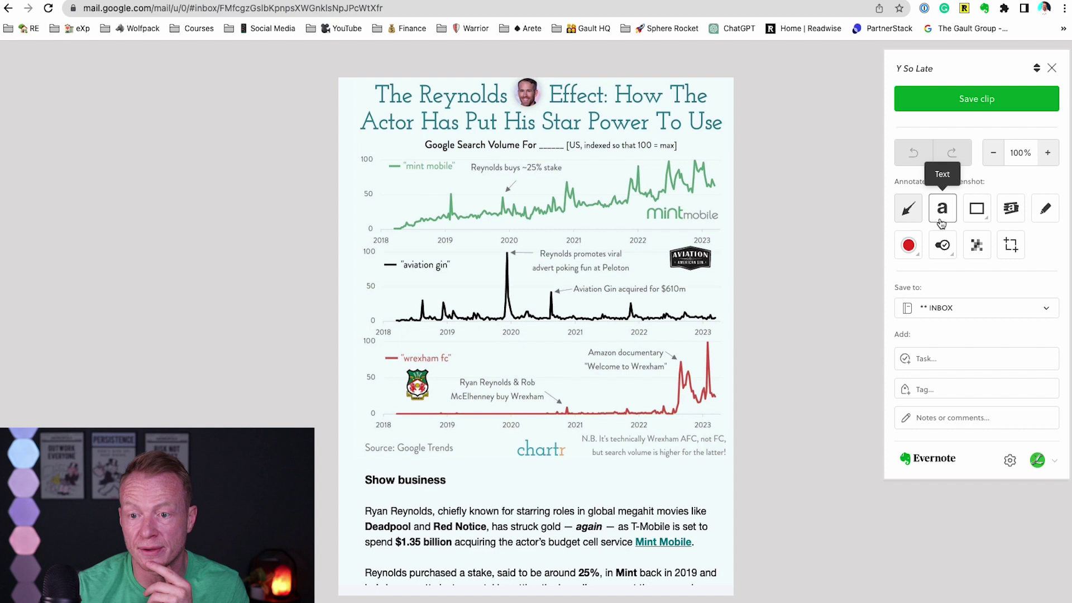
Step: Draw a red arrow pointing at the Wrexham crest
{"action": "left_click_drag", "start_coordinate": [528, 249], "coordinate": [518, 260]}
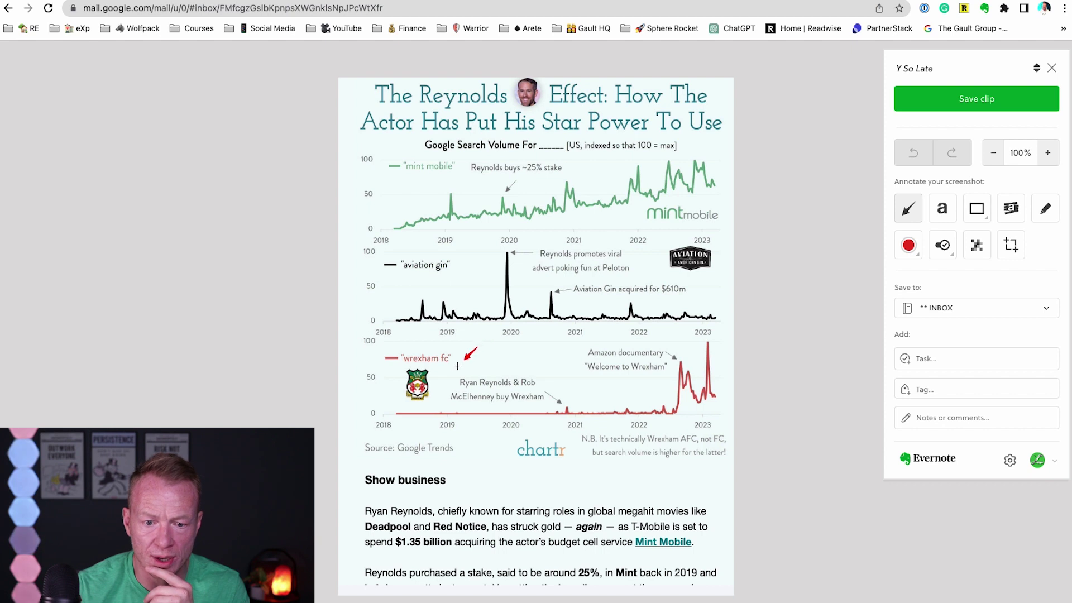
{"action": "left_click_drag", "start_coordinate": [476, 353], "coordinate": [442, 385]}
{"action": "left_click_drag", "start_coordinate": [610, 340], "coordinate": [597, 353]}
Step: Add the text label 'check out this part' and move it beside the arrow
{"action": "left_click", "coordinate": [942, 208]}
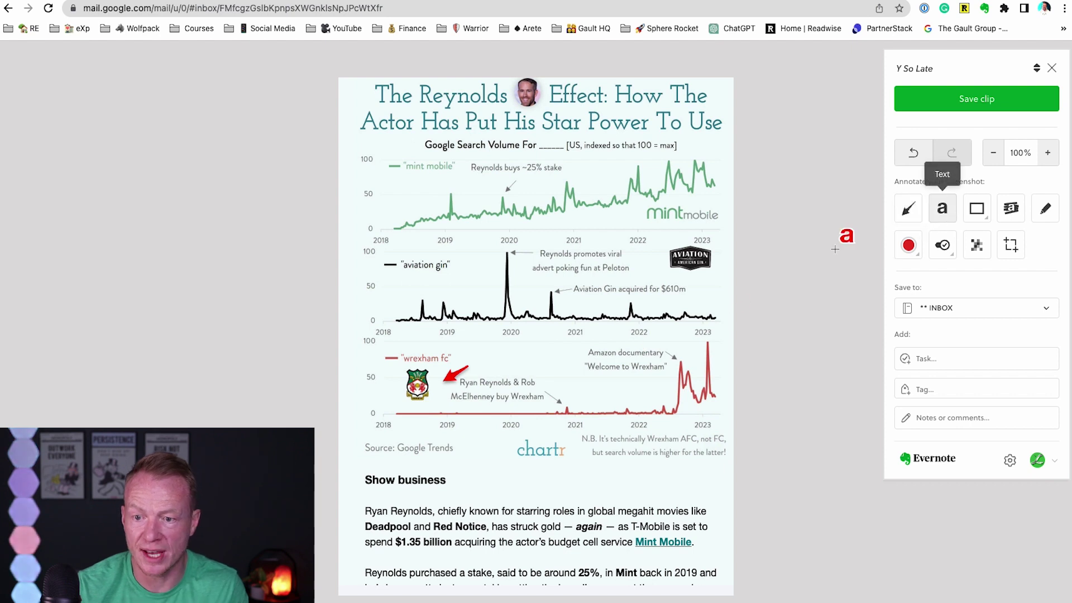
{"action": "left_click", "coordinate": [528, 370]}
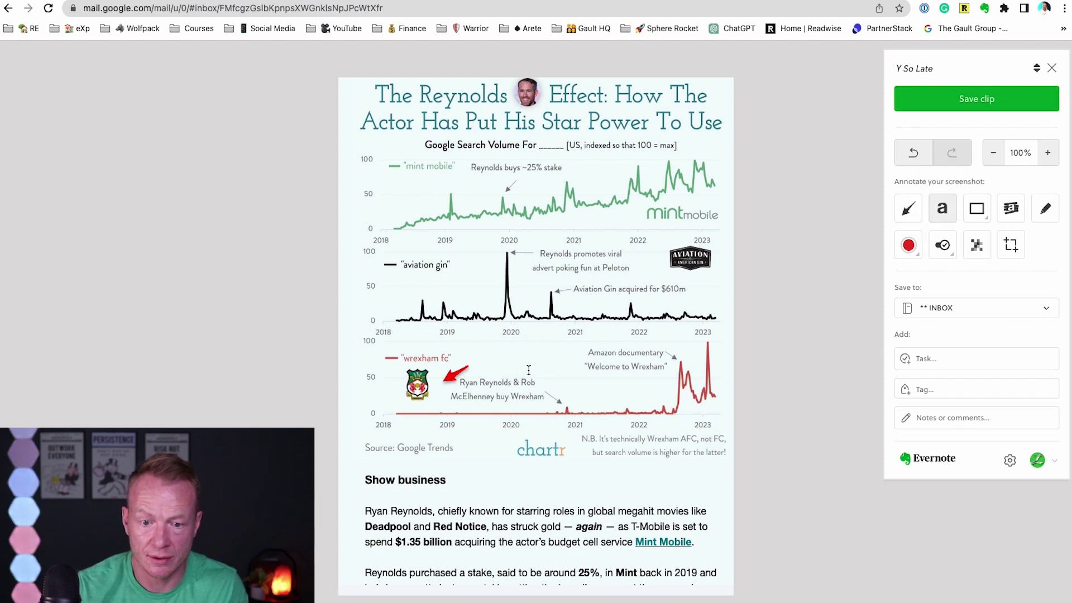
{"action": "type", "text": "check out this part"}
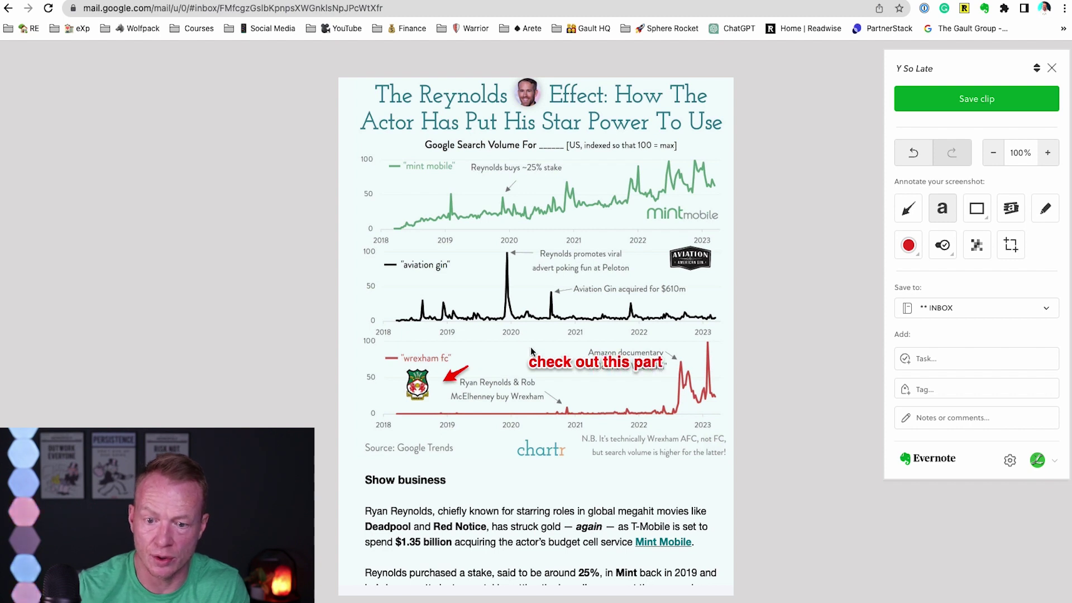
{"action": "left_click_drag", "start_coordinate": [627, 365], "coordinate": [540, 361]}
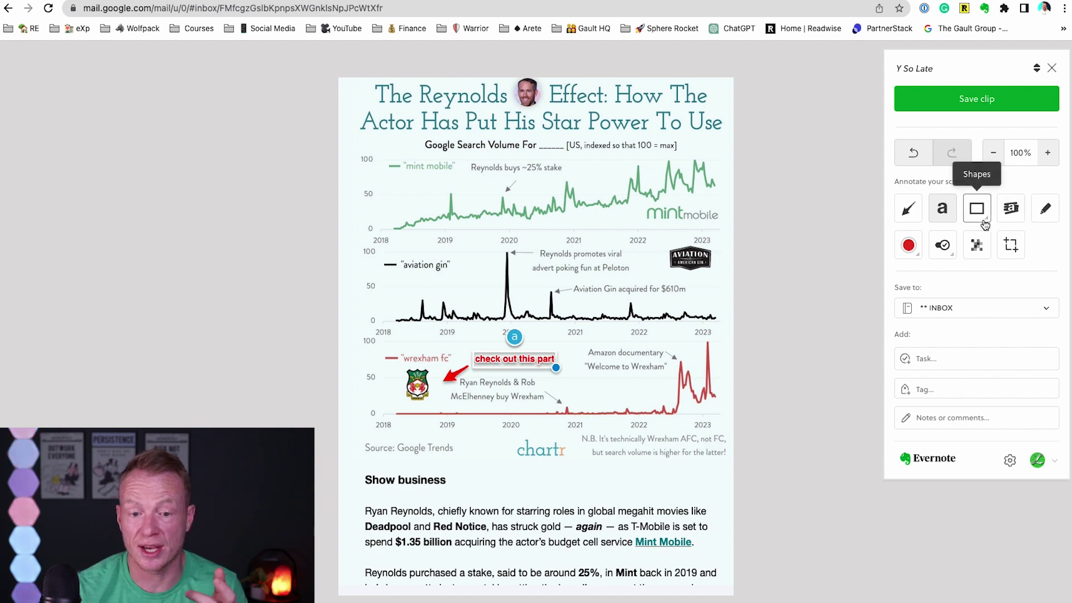
Step: Circle the mintmobile logo with a red ellipse
{"action": "left_click", "coordinate": [979, 223]}
{"action": "left_click", "coordinate": [1026, 245]}
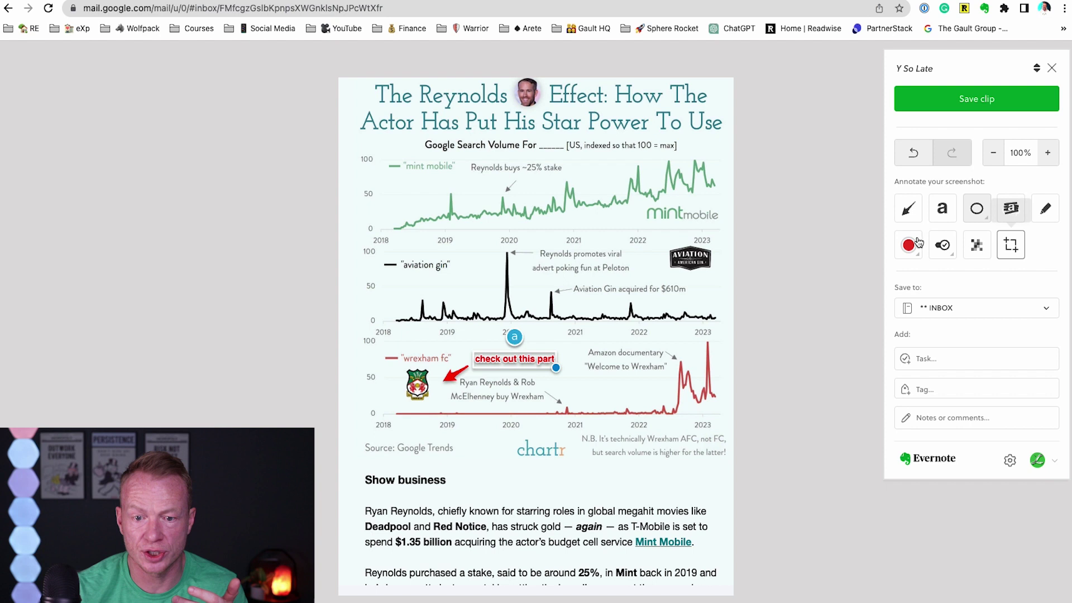
{"action": "mouse_move", "coordinate": [647, 187]}
{"action": "left_mouse_down"}
{"action": "mouse_move", "coordinate": [631, 206]}
{"action": "mouse_move", "coordinate": [725, 245]}
{"action": "mouse_move", "coordinate": [751, 240]}
{"action": "mouse_move", "coordinate": [728, 233]}
{"action": "left_mouse_up"}
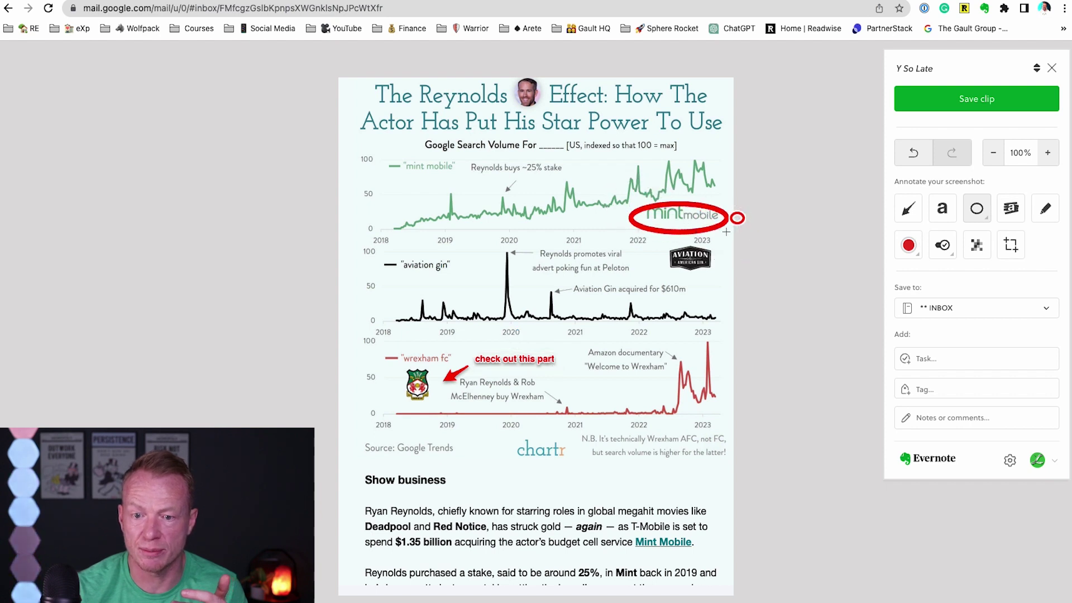
Step: Highlight the search-volume footnote line and pixelate words in the first body line
{"action": "left_click", "coordinate": [1010, 208]}
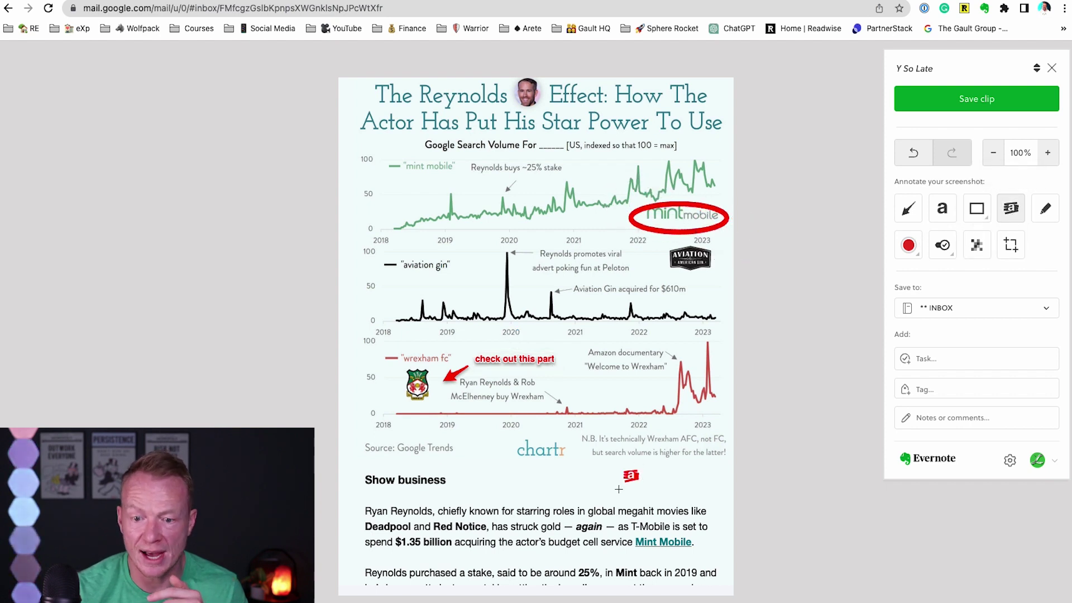
{"action": "left_click_drag", "start_coordinate": [587, 450], "coordinate": [725, 452]}
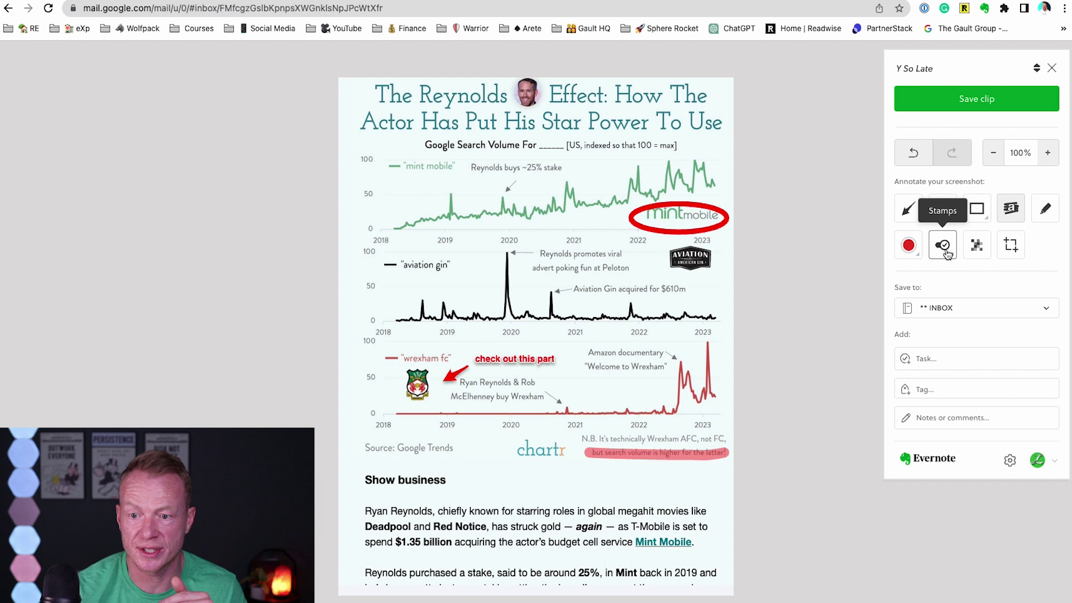
{"action": "left_click", "coordinate": [977, 250]}
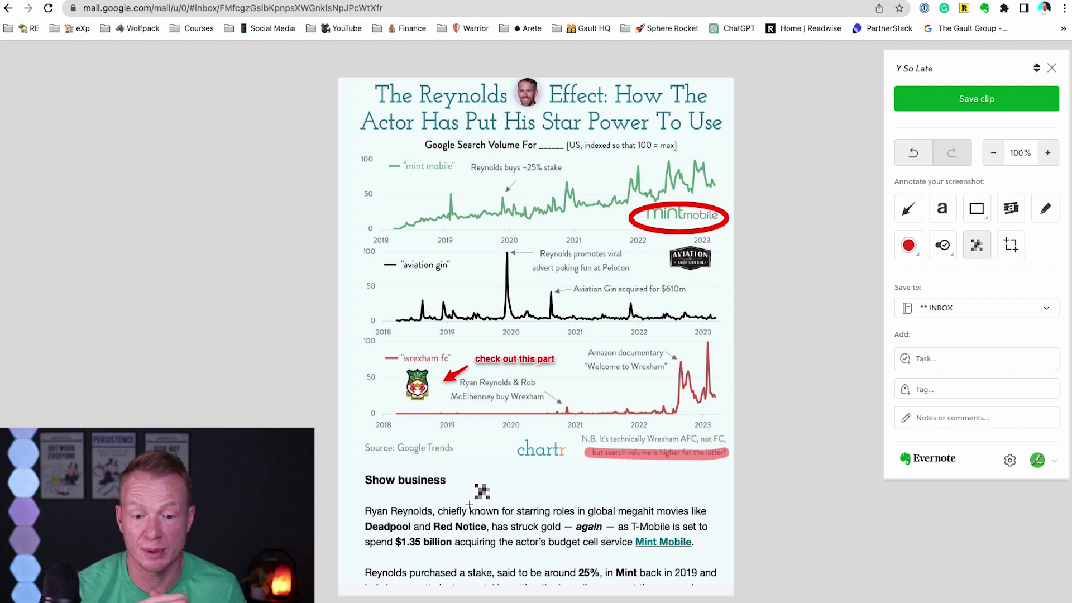
{"action": "left_click_drag", "start_coordinate": [469, 504], "coordinate": [718, 518]}
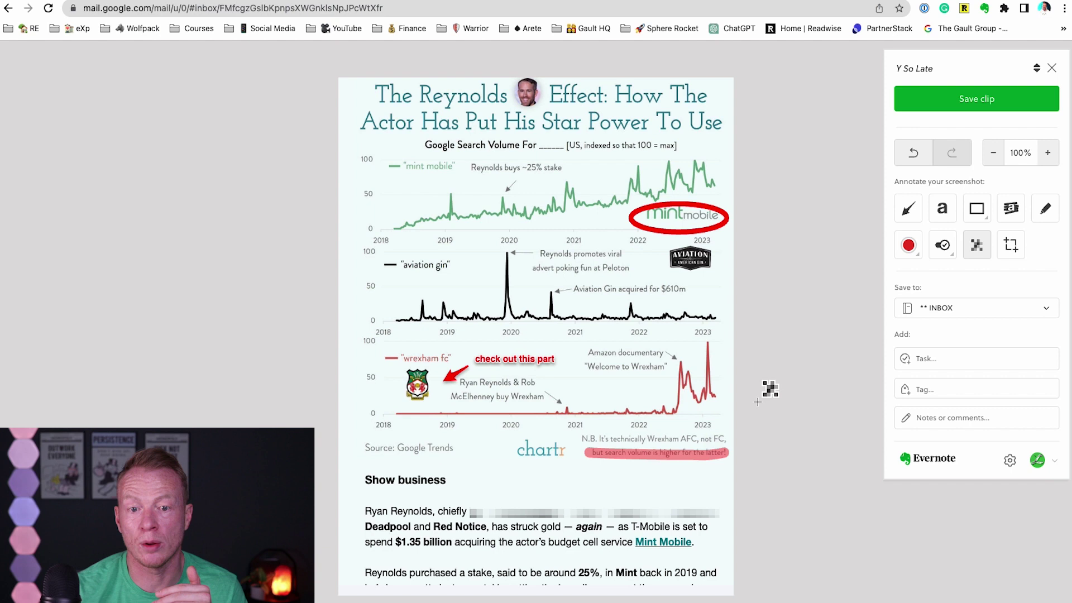
Step: Correct the clip title to 'Reynolds Effect Edited' and save the screenshot to ** INBOX
{"action": "double_click", "coordinate": [925, 66]}
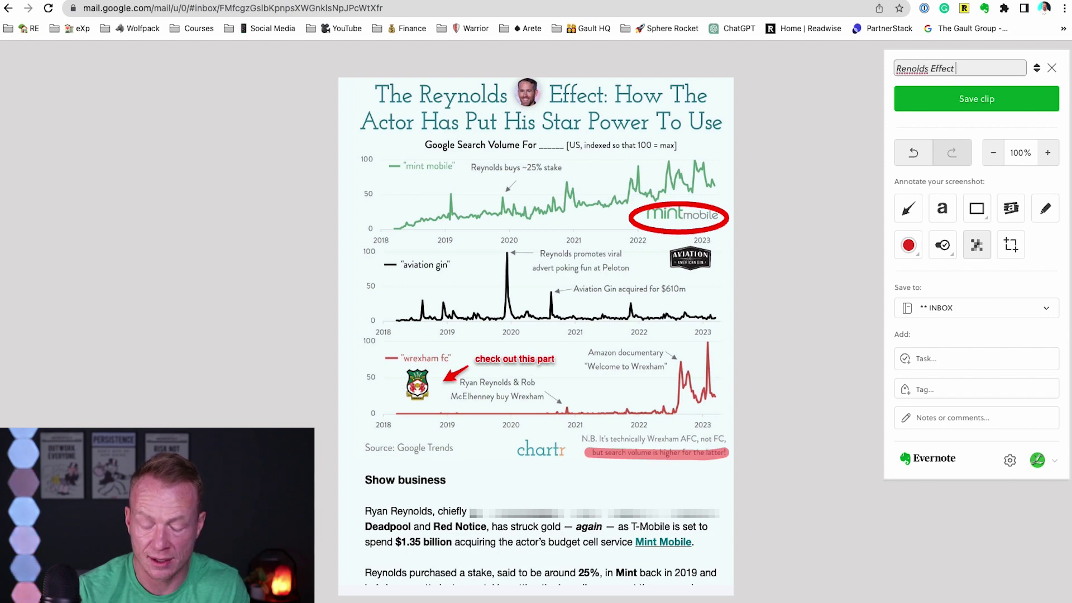
{"action": "right_click", "coordinate": [911, 67]}
{"action": "left_click", "coordinate": [921, 74]}
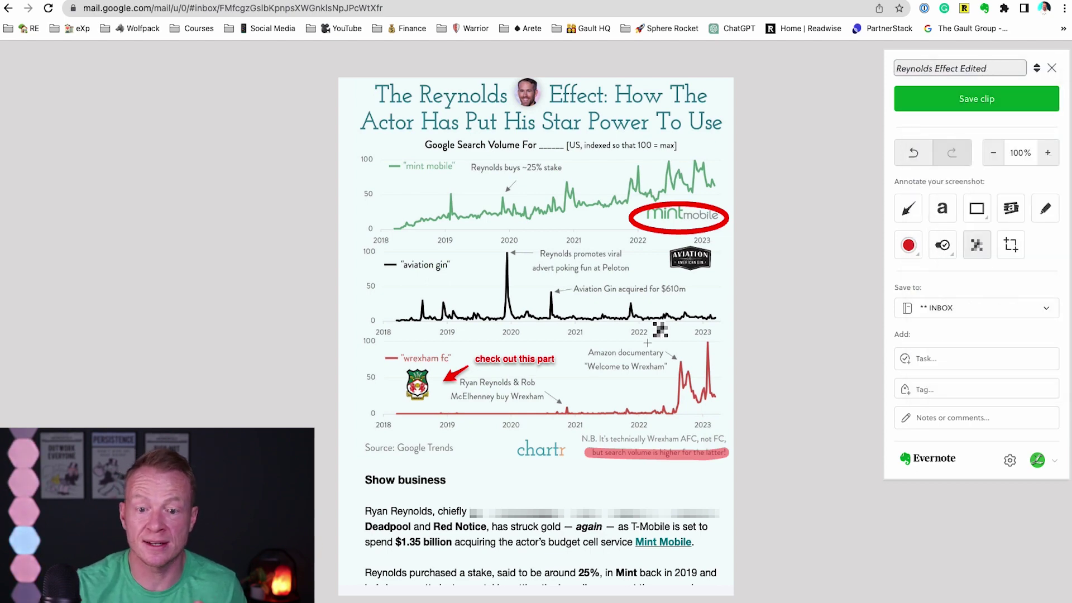
{"action": "left_click", "coordinate": [988, 100]}
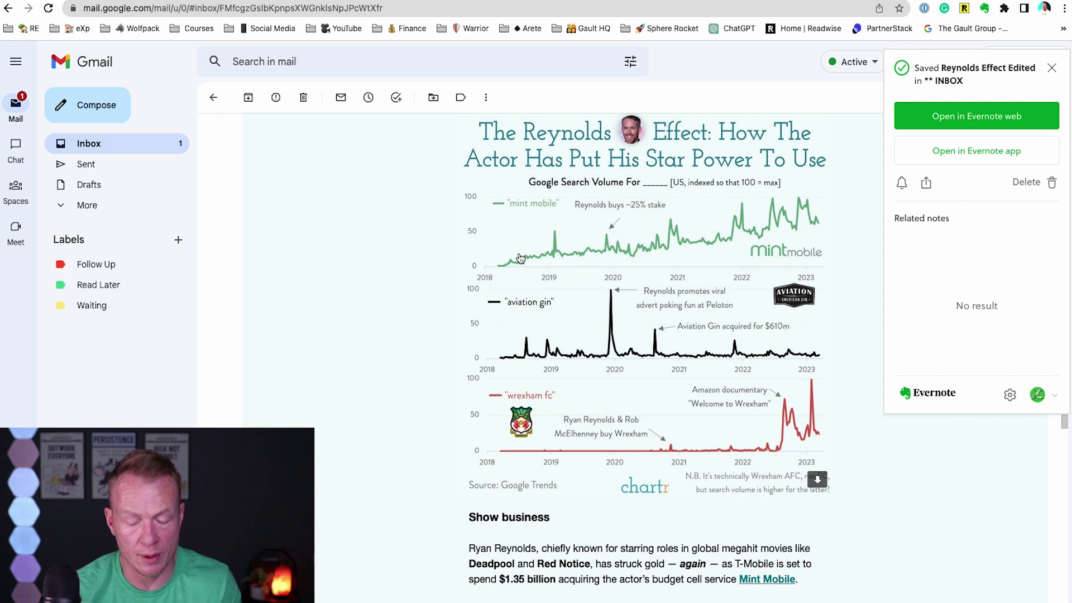
Step: Switch to Evernote and open the Y So Late note from Recently Captured web clips
{"action": "key", "text": "super+Tab"}
{"action": "key", "text": "super+Tab"}
{"action": "key", "text": "super+Tab"}
{"action": "key", "text": "super+Tab"}
{"action": "key", "text": "super+Tab"}
{"action": "key", "text": "super+Tab"}
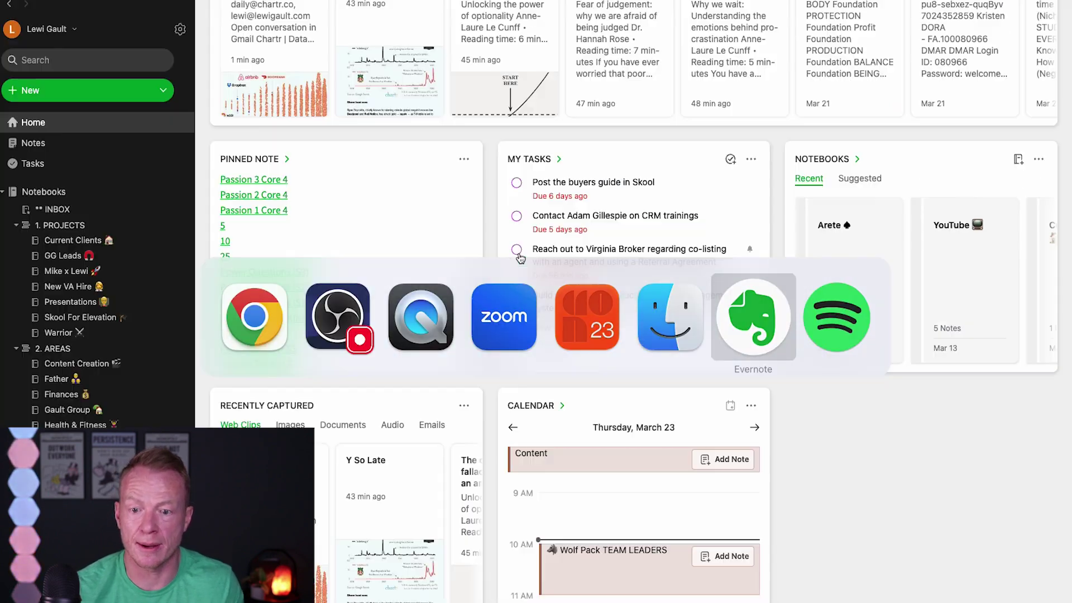
{"action": "scroll", "coordinate": [371, 347], "scroll_direction": "up", "scroll_amount": 10}
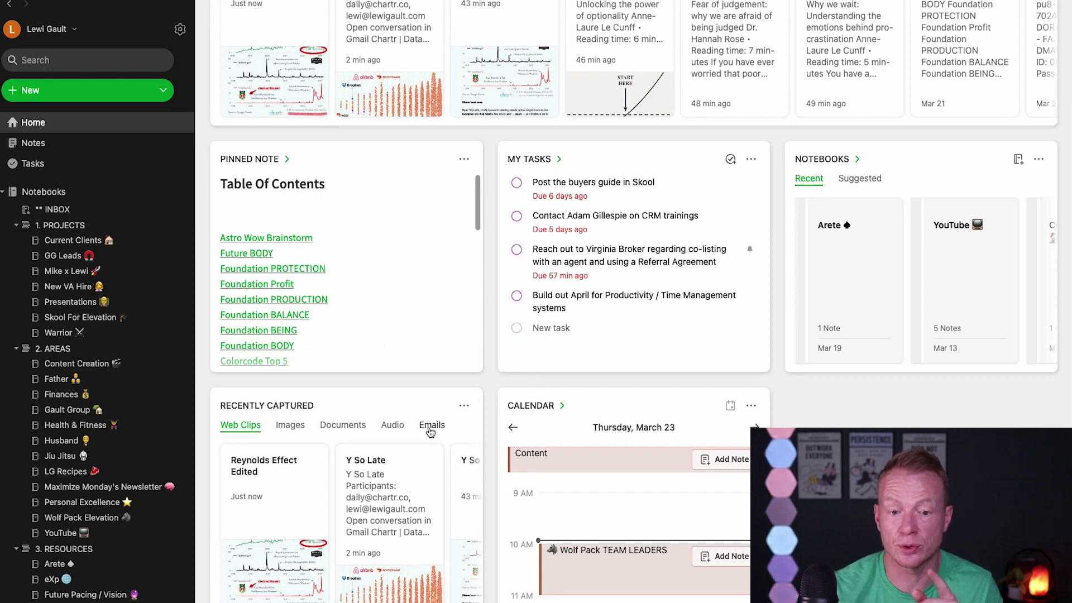
{"action": "left_click", "coordinate": [430, 427]}
{"action": "left_click", "coordinate": [244, 428]}
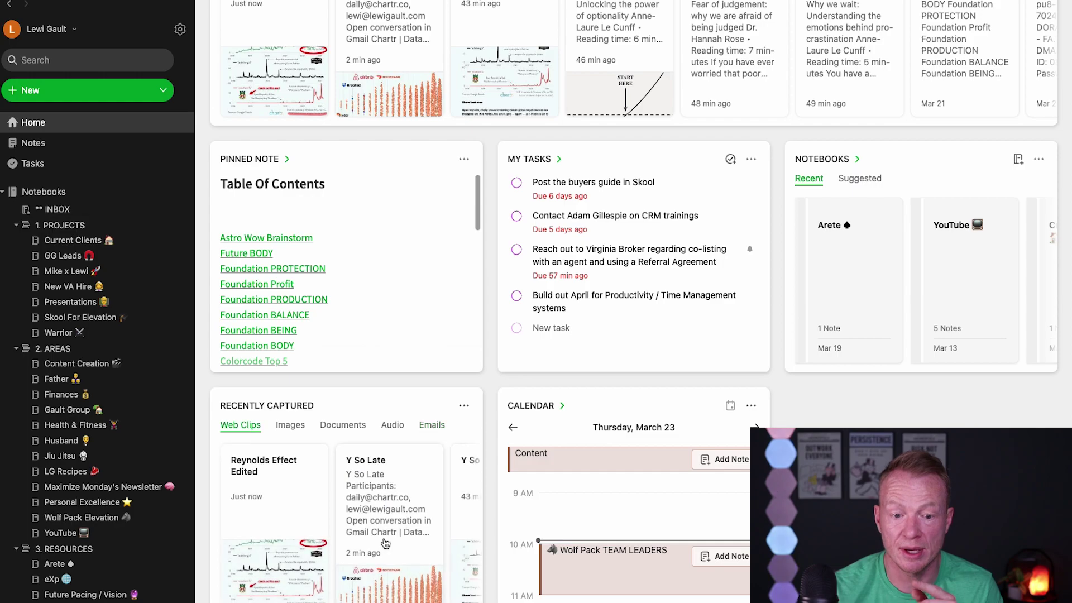
{"action": "left_click", "coordinate": [385, 541]}
{"action": "scroll", "coordinate": [559, 378], "scroll_direction": "down", "scroll_amount": 10}
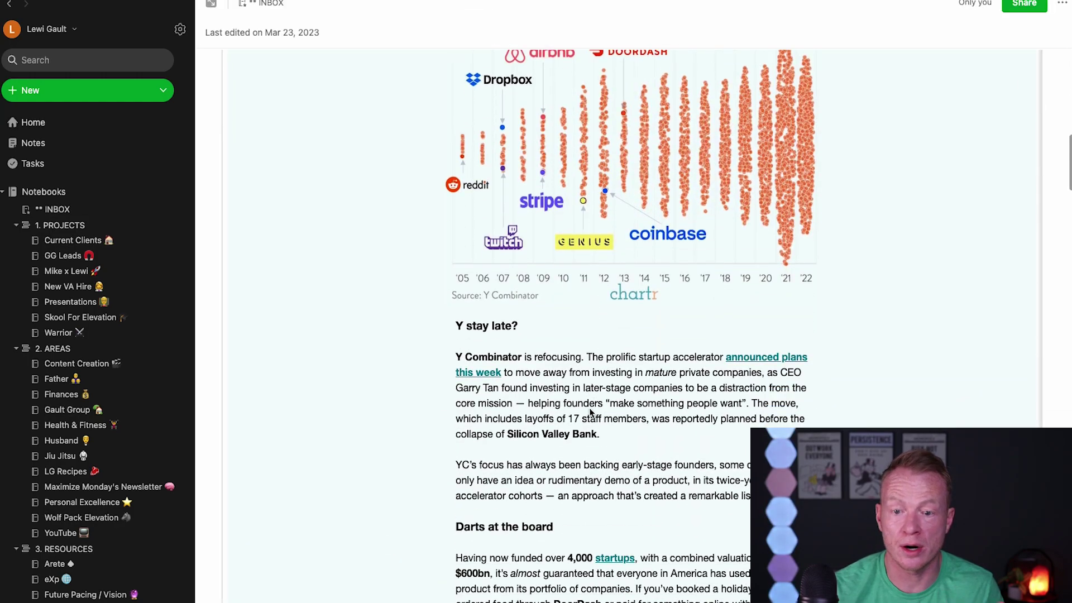
{"action": "scroll", "coordinate": [590, 412], "scroll_direction": "down", "scroll_amount": 20}
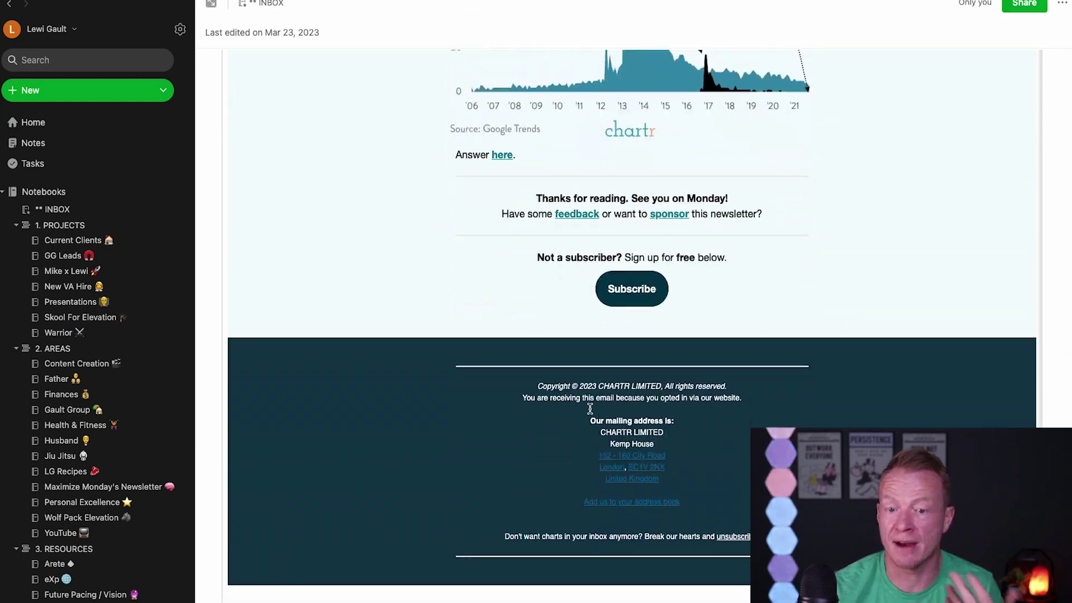
{"action": "scroll", "coordinate": [590, 409], "scroll_direction": "up", "scroll_amount": 20}
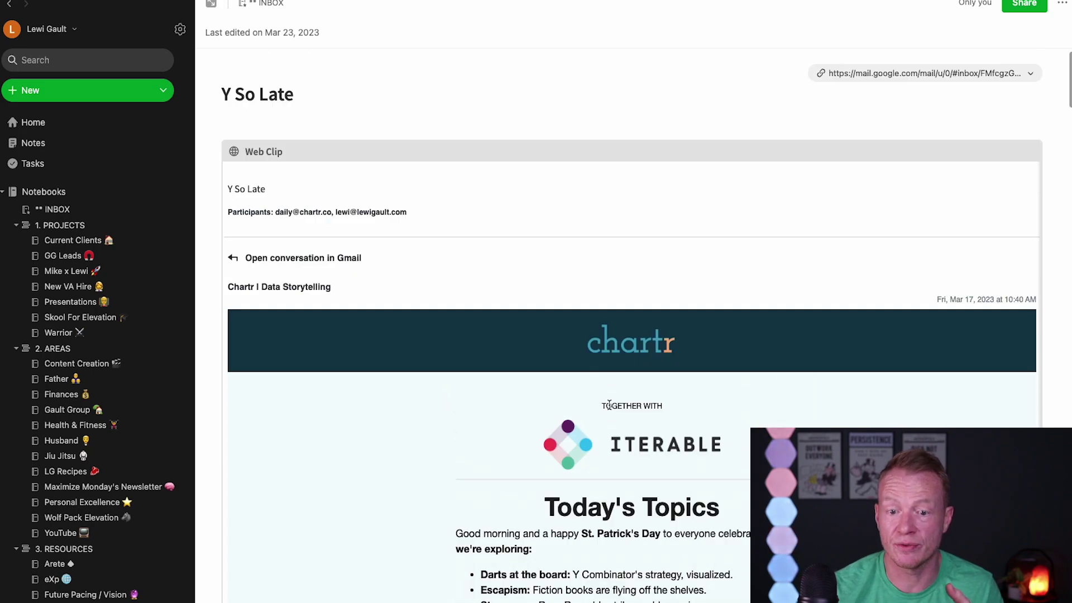
{"action": "left_click", "coordinate": [275, 84]}
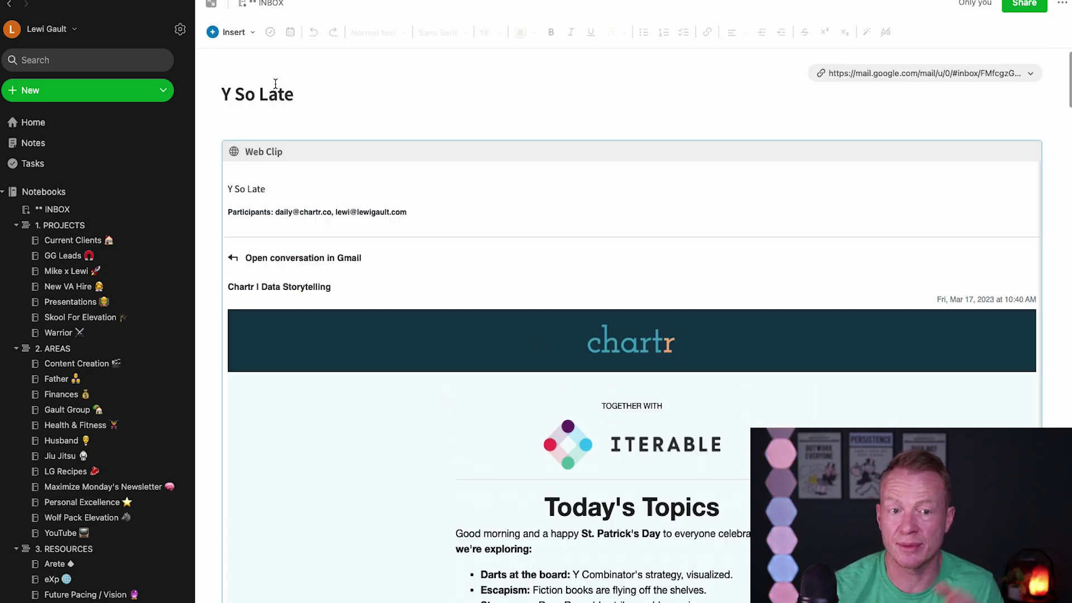
Step: Return to Home and open the Reynolds Effect Edited note to review the annotated chart
{"action": "left_click", "coordinate": [78, 126]}
{"action": "scroll", "coordinate": [343, 568], "scroll_direction": "down", "scroll_amount": 1}
{"action": "scroll", "coordinate": [324, 552], "scroll_direction": "down", "scroll_amount": 2}
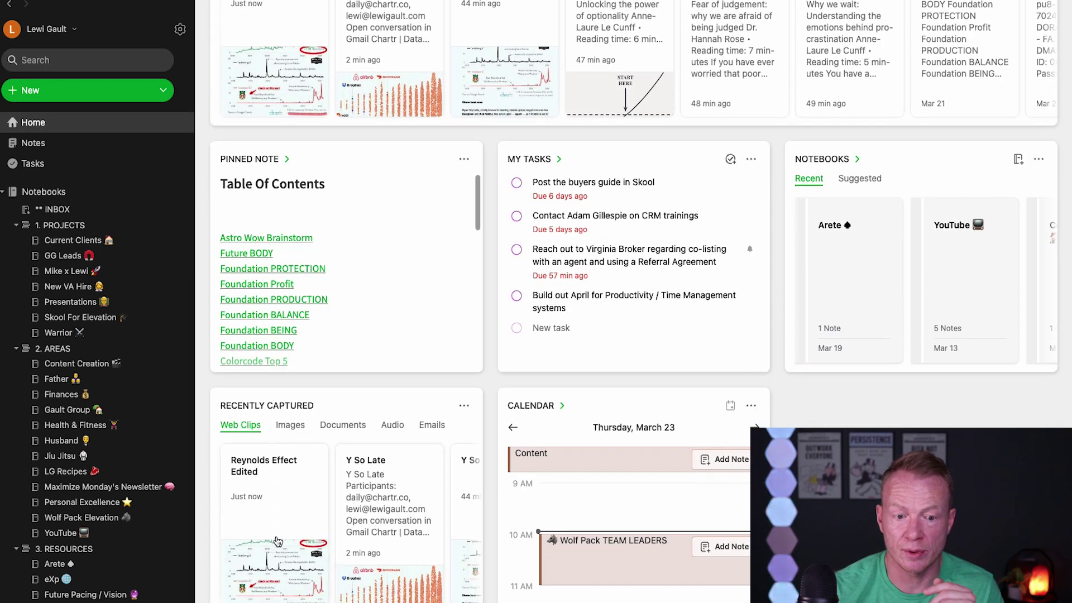
{"action": "left_click", "coordinate": [277, 540]}
{"action": "scroll", "coordinate": [519, 397], "scroll_direction": "down", "scroll_amount": 2}
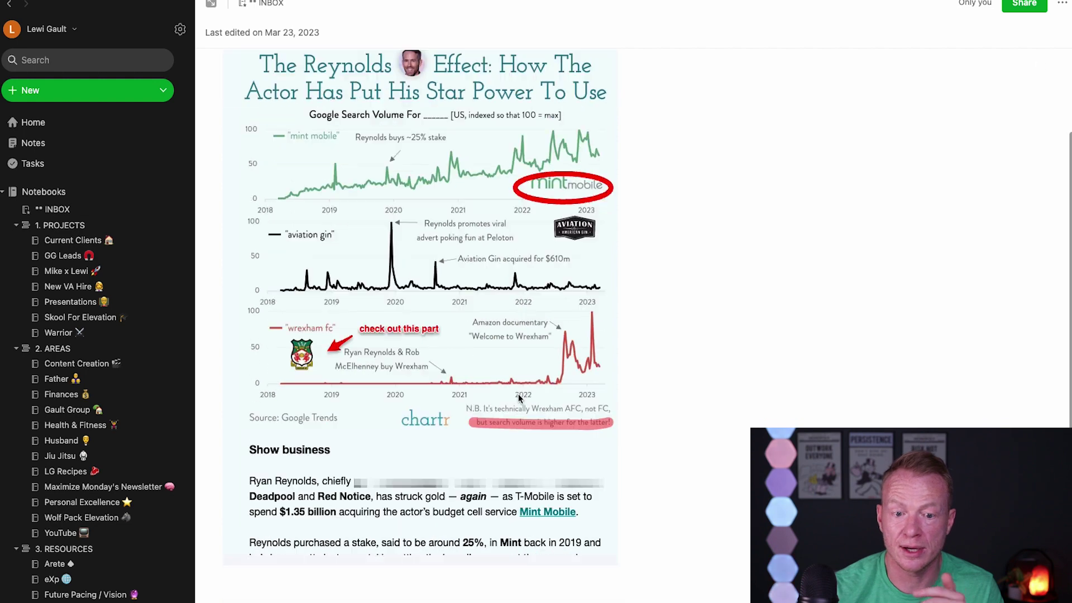
{"action": "scroll", "coordinate": [519, 397], "scroll_direction": "up", "scroll_amount": 2}
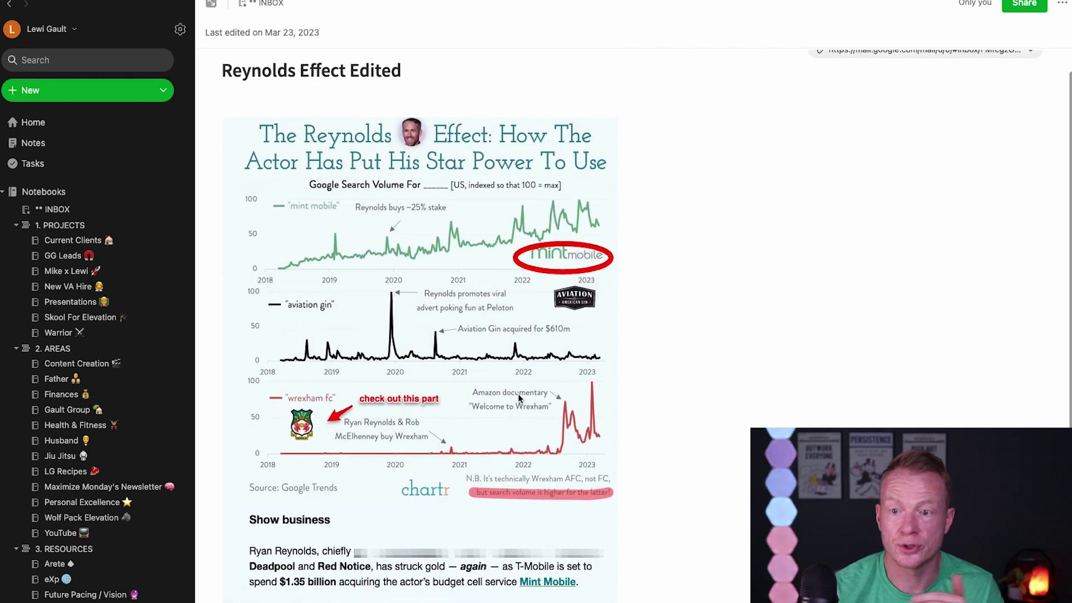
{"action": "scroll", "coordinate": [519, 397], "scroll_direction": "down", "scroll_amount": 1}
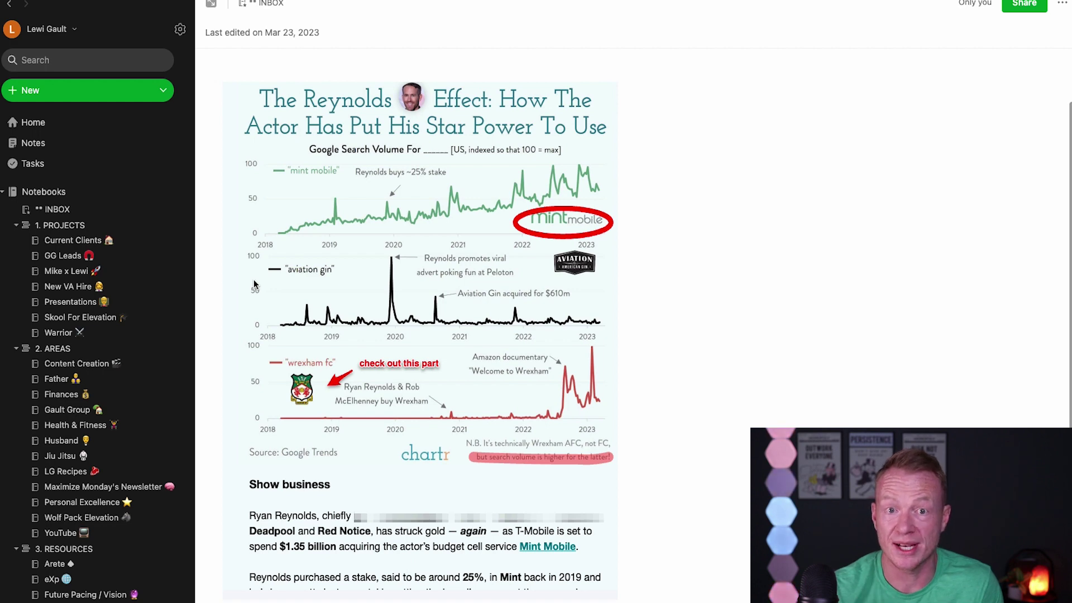
Step: Load inman.com in a new Chrome tab and dismiss the notification prompt
{"action": "key", "text": "super+Tab"}
{"action": "key", "text": "super+t"}
{"action": "type", "text": "inman.com"}
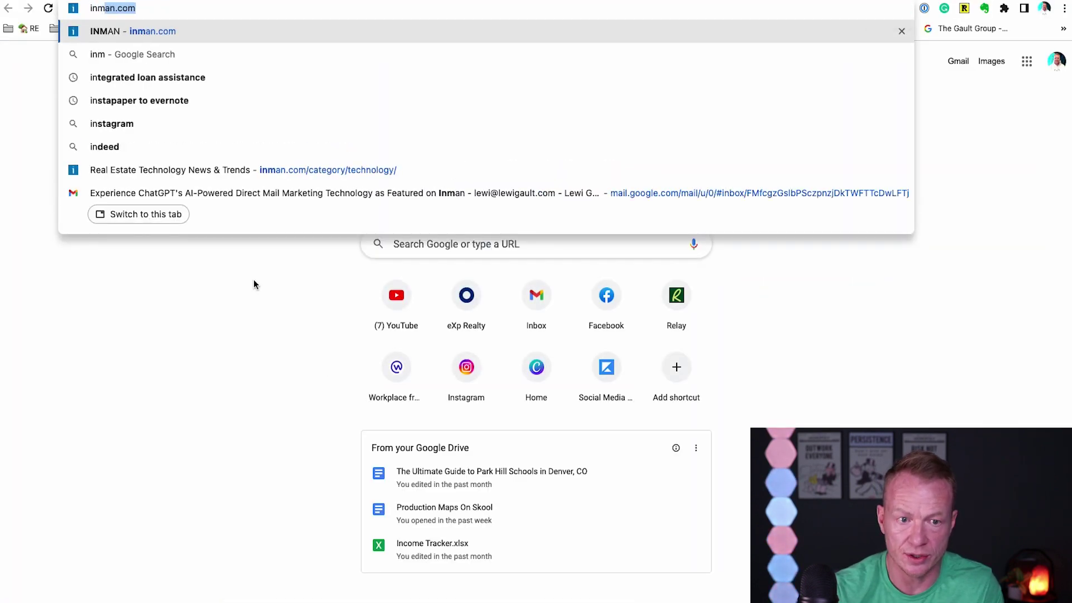
{"action": "key", "text": "Return"}
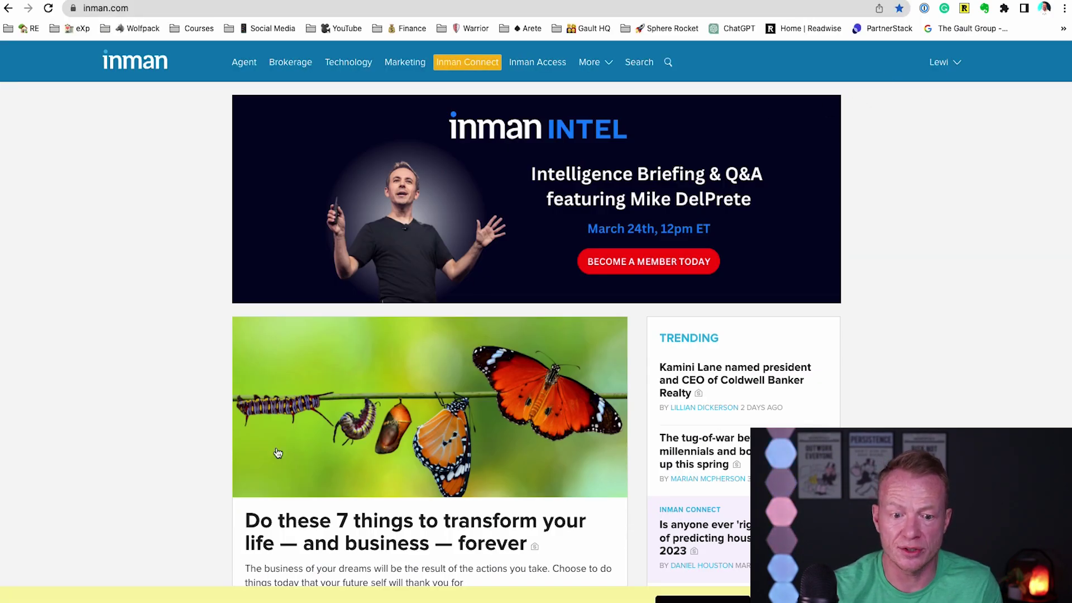
{"action": "scroll", "coordinate": [273, 454], "scroll_direction": "down", "scroll_amount": 10}
{"action": "scroll", "coordinate": [206, 503], "scroll_direction": "up", "scroll_amount": 7}
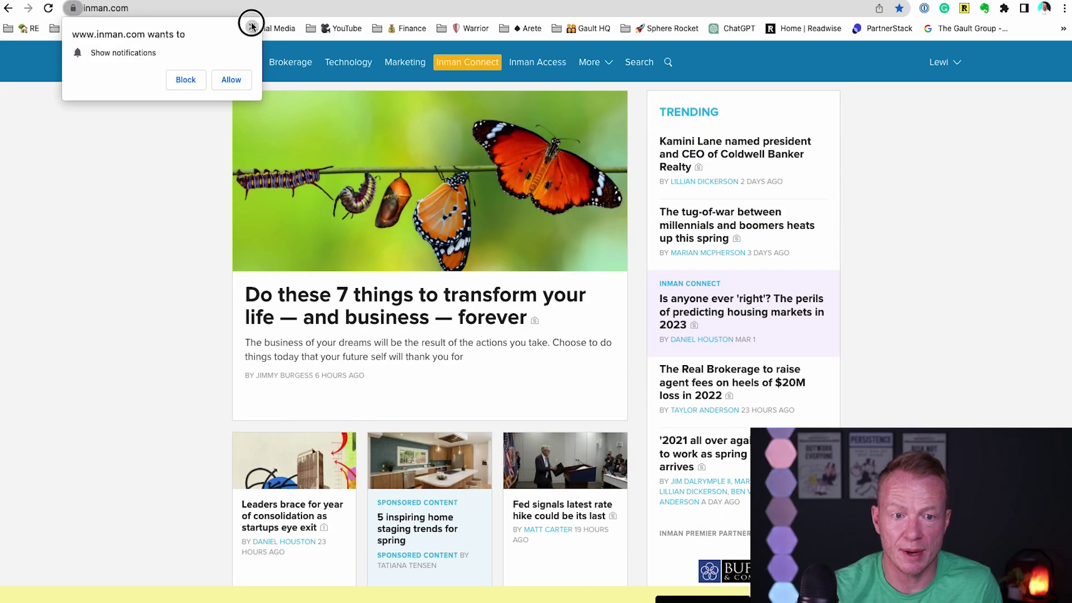
{"action": "left_click", "coordinate": [251, 26]}
Step: Open the lead article 'Do these 7 things to transform your life — and business — forever'
{"action": "left_click", "coordinate": [350, 304]}
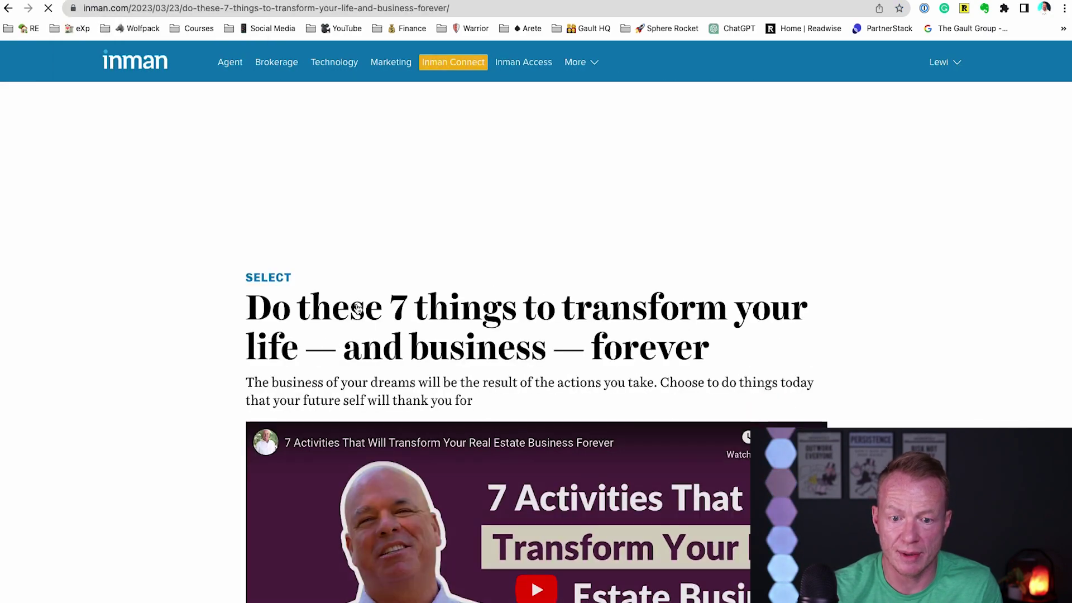
{"action": "scroll", "coordinate": [191, 452], "scroll_direction": "down", "scroll_amount": 15}
{"action": "scroll", "coordinate": [191, 453], "scroll_direction": "up", "scroll_amount": 5}
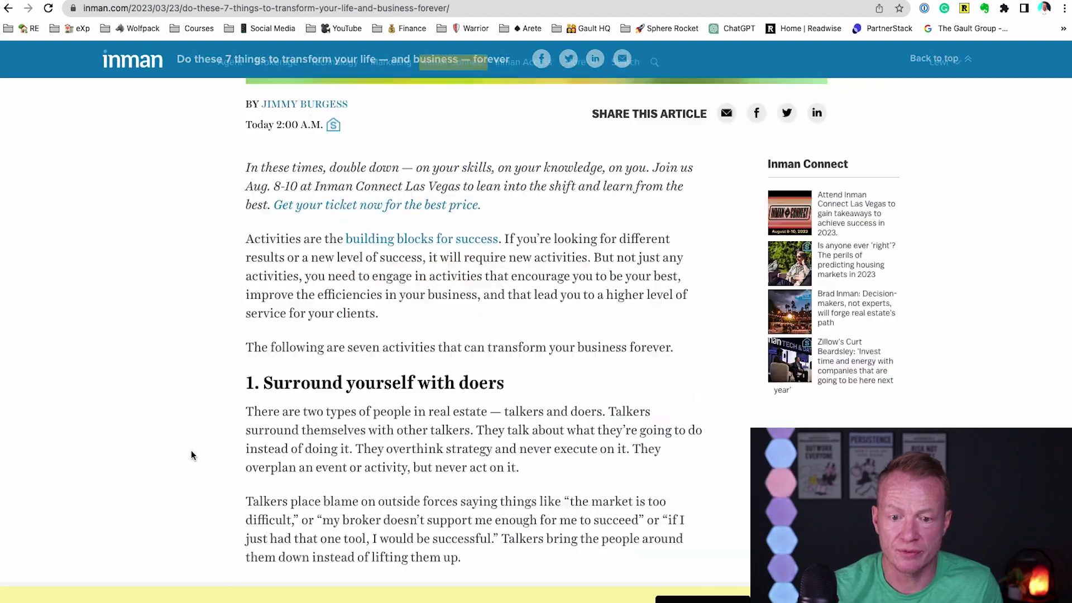
{"action": "scroll", "coordinate": [191, 455], "scroll_direction": "up", "scroll_amount": 8}
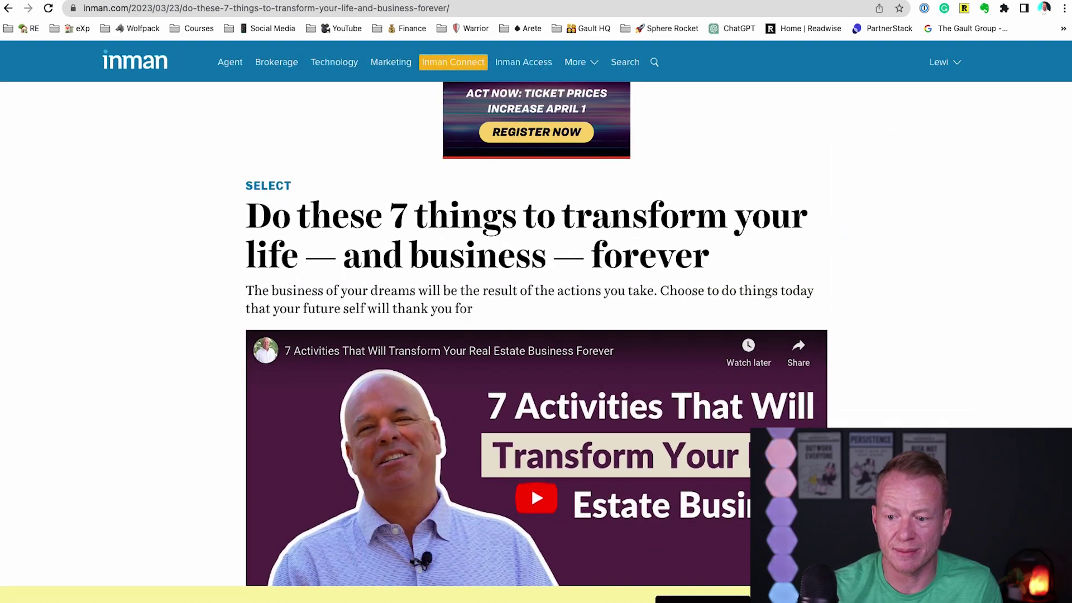
{"action": "scroll", "coordinate": [144, 374], "scroll_direction": "down", "scroll_amount": 20}
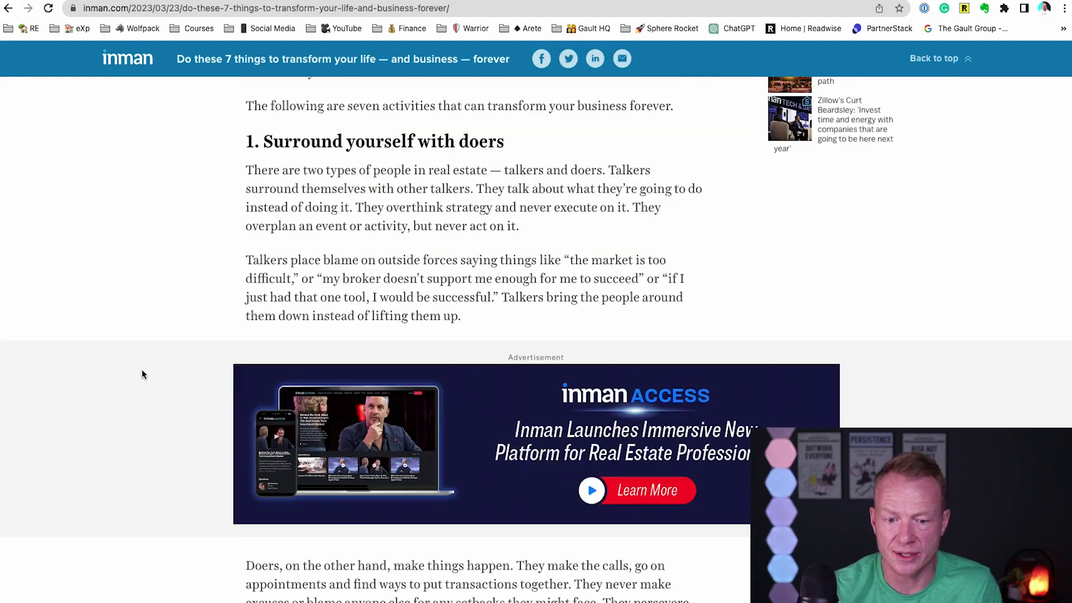
{"action": "scroll", "coordinate": [347, 438], "scroll_direction": "down", "scroll_amount": 20}
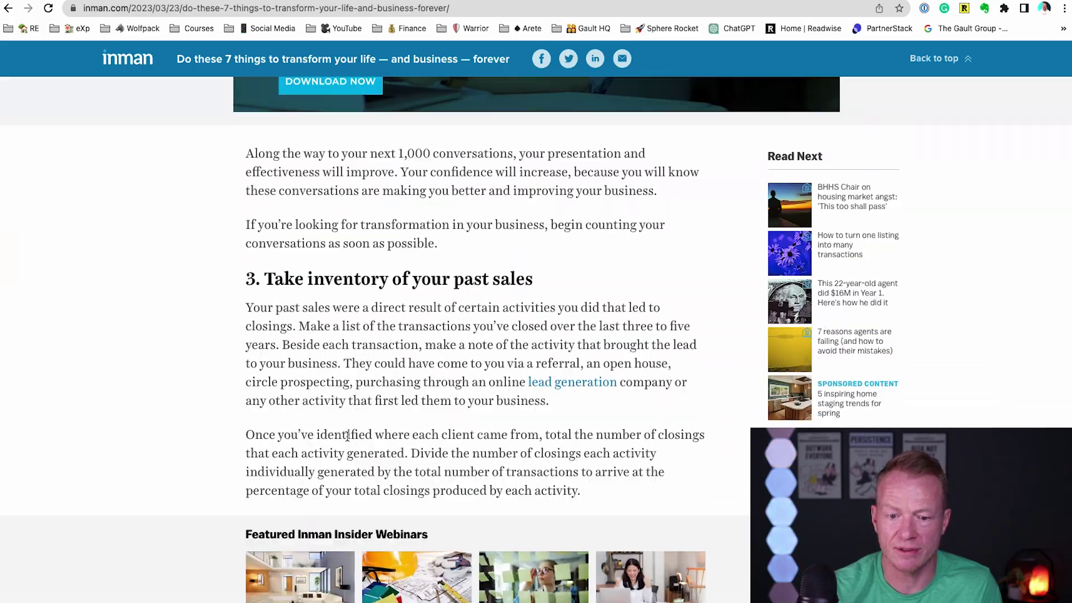
{"action": "scroll", "coordinate": [346, 435], "scroll_direction": "down", "scroll_amount": 5}
{"action": "scroll", "coordinate": [347, 436], "scroll_direction": "up", "scroll_amount": 20}
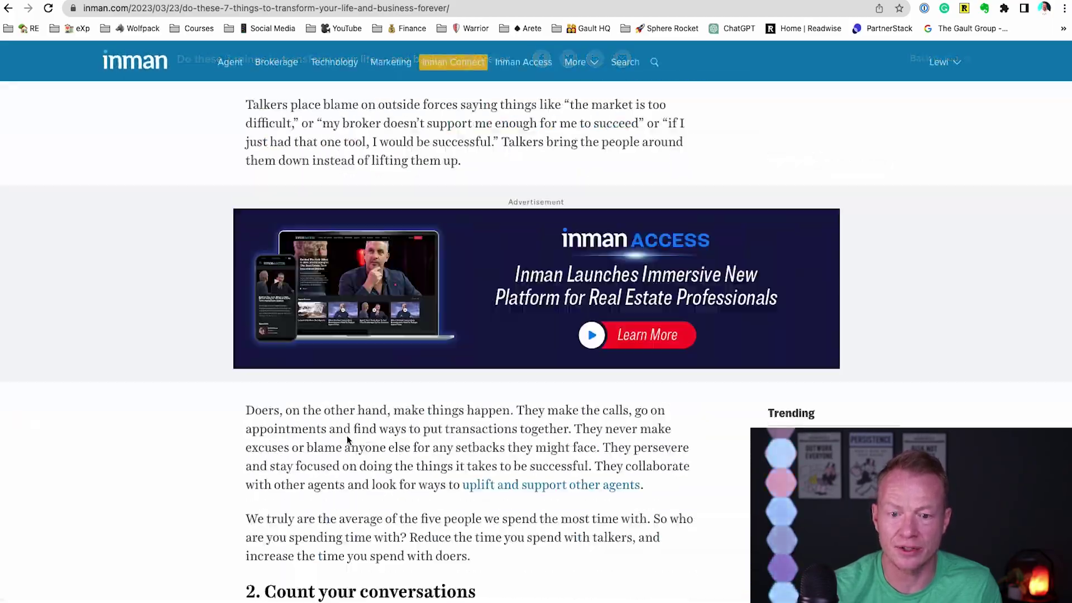
Step: Clip the Inman article in Simplified article format and save it to ** INBOX
{"action": "left_click", "coordinate": [985, 9]}
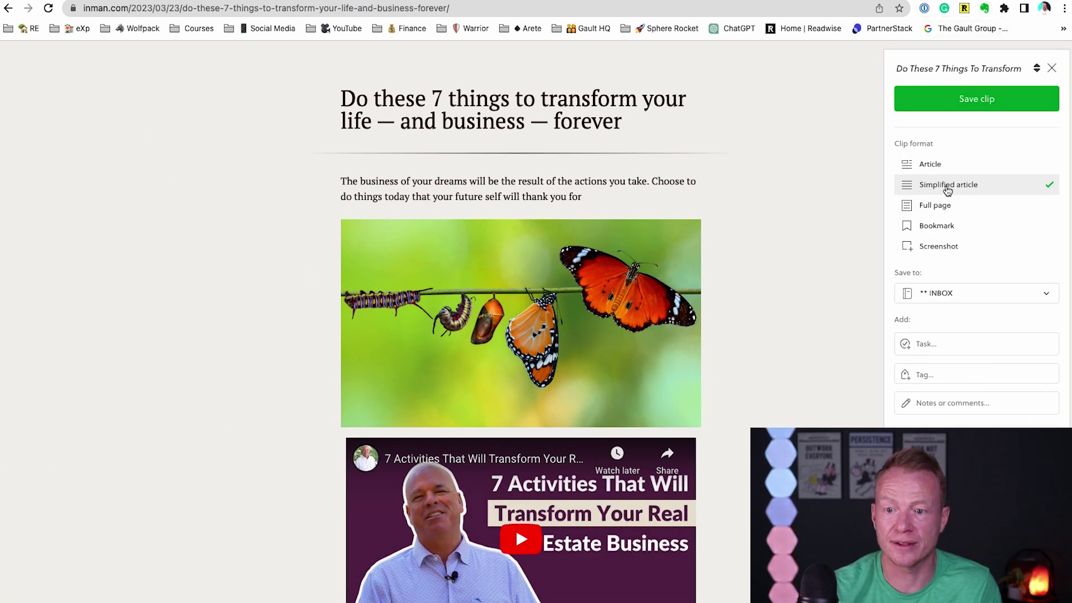
{"action": "left_click", "coordinate": [942, 167]}
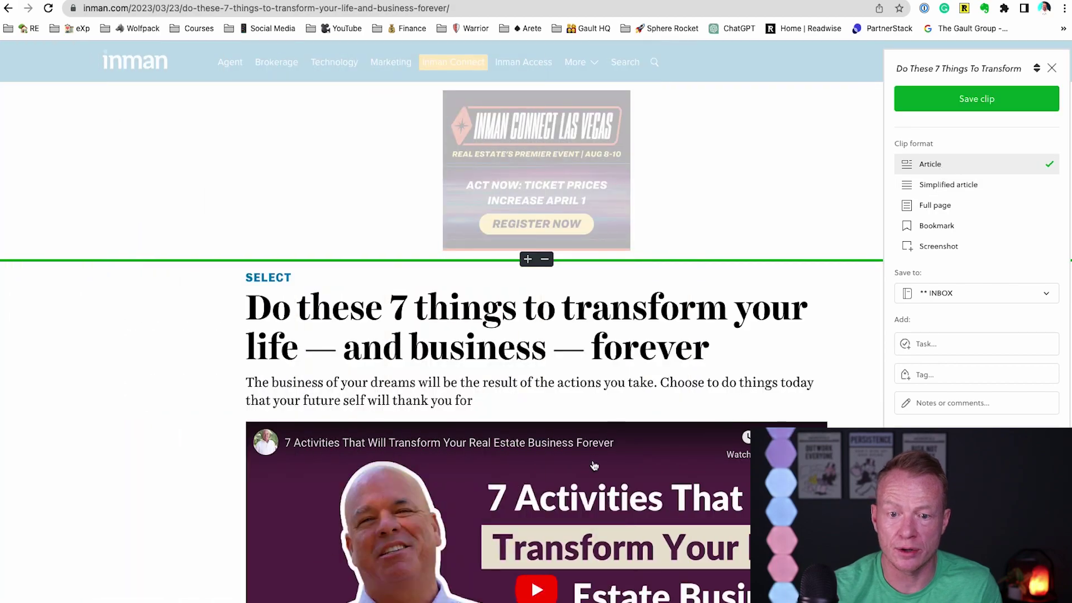
{"action": "scroll", "coordinate": [594, 465], "scroll_direction": "down", "scroll_amount": 15}
{"action": "scroll", "coordinate": [593, 465], "scroll_direction": "up", "scroll_amount": 15}
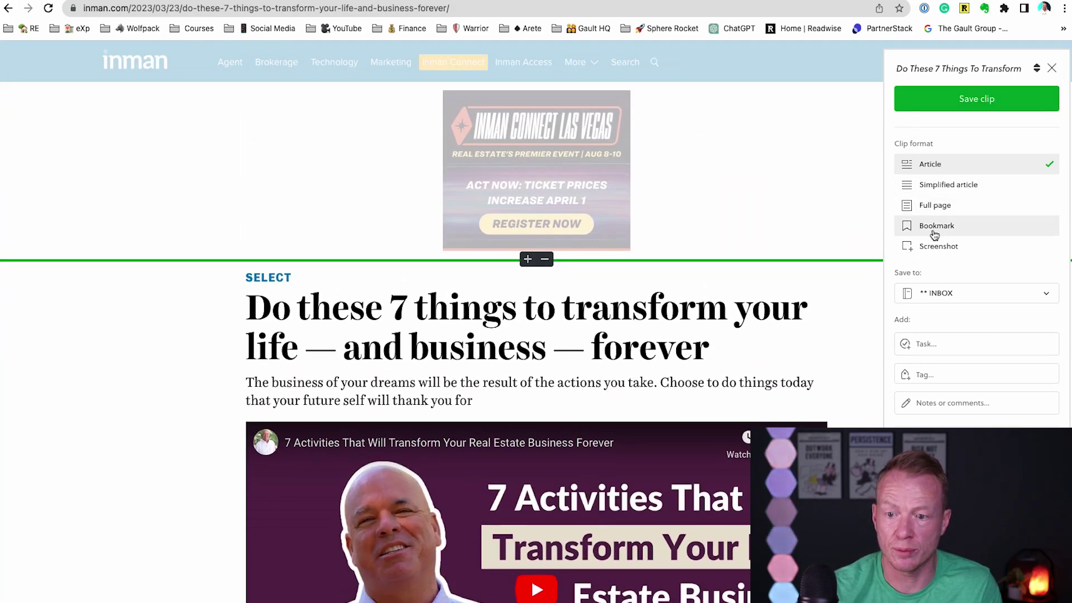
{"action": "left_click", "coordinate": [946, 185]}
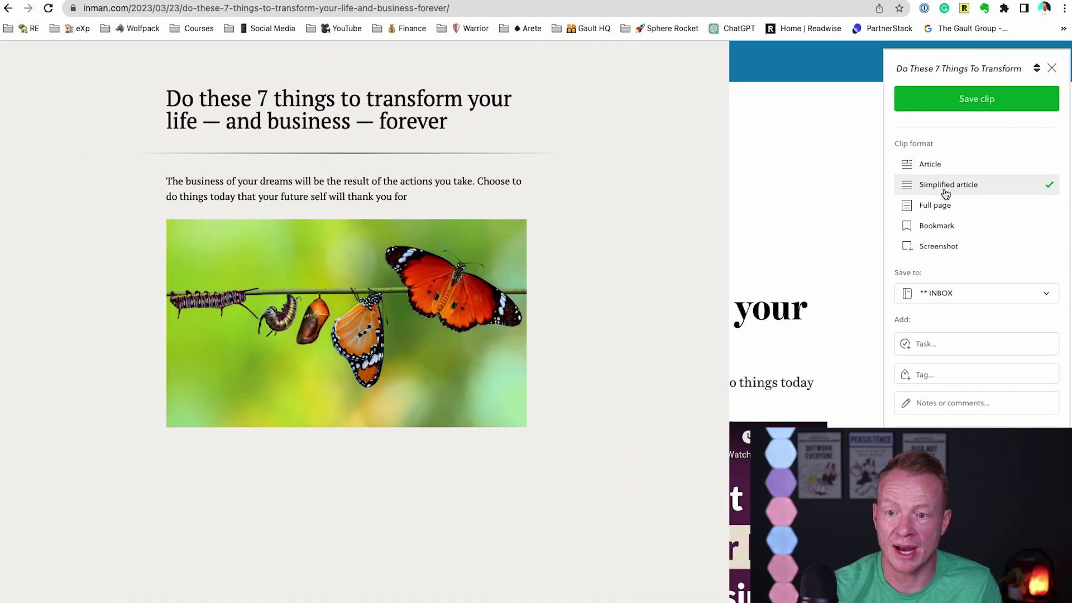
{"action": "scroll", "coordinate": [744, 417], "scroll_direction": "down", "scroll_amount": 12}
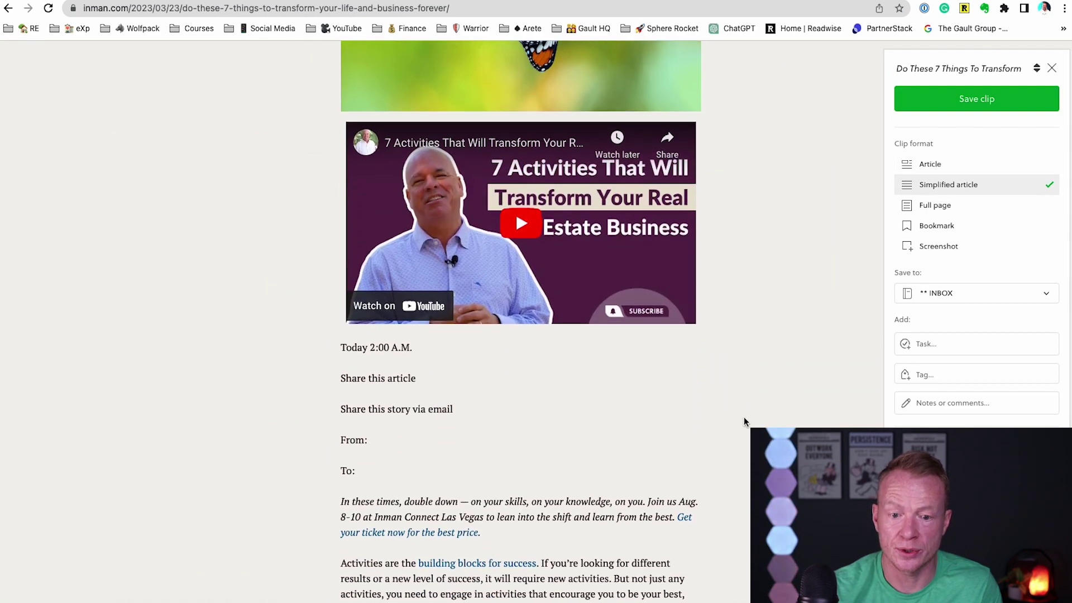
{"action": "scroll", "coordinate": [744, 416], "scroll_direction": "down", "scroll_amount": 20}
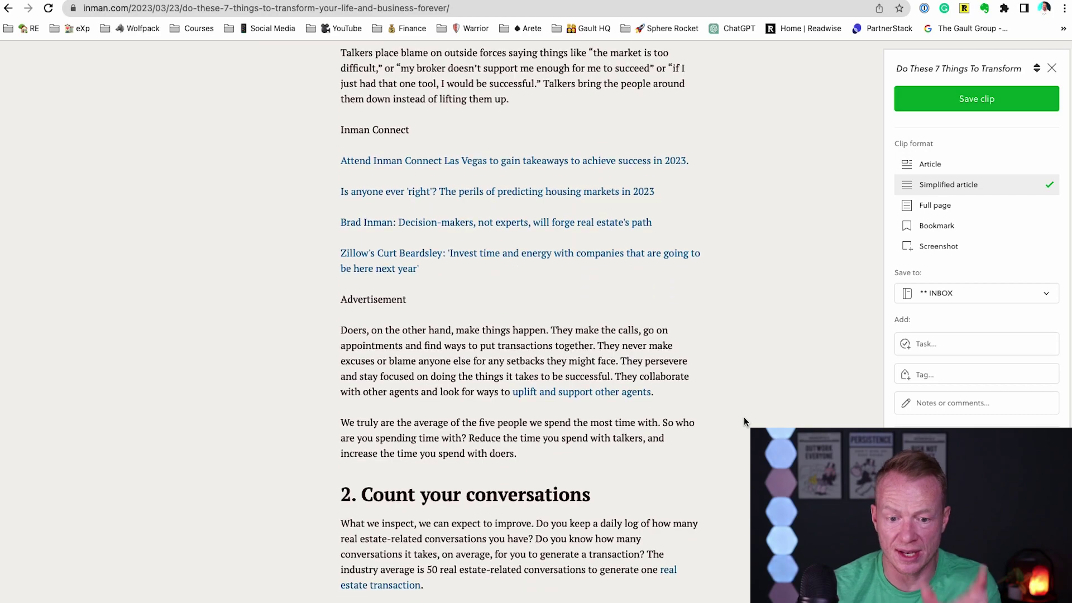
{"action": "scroll", "coordinate": [744, 416], "scroll_direction": "down", "scroll_amount": 20}
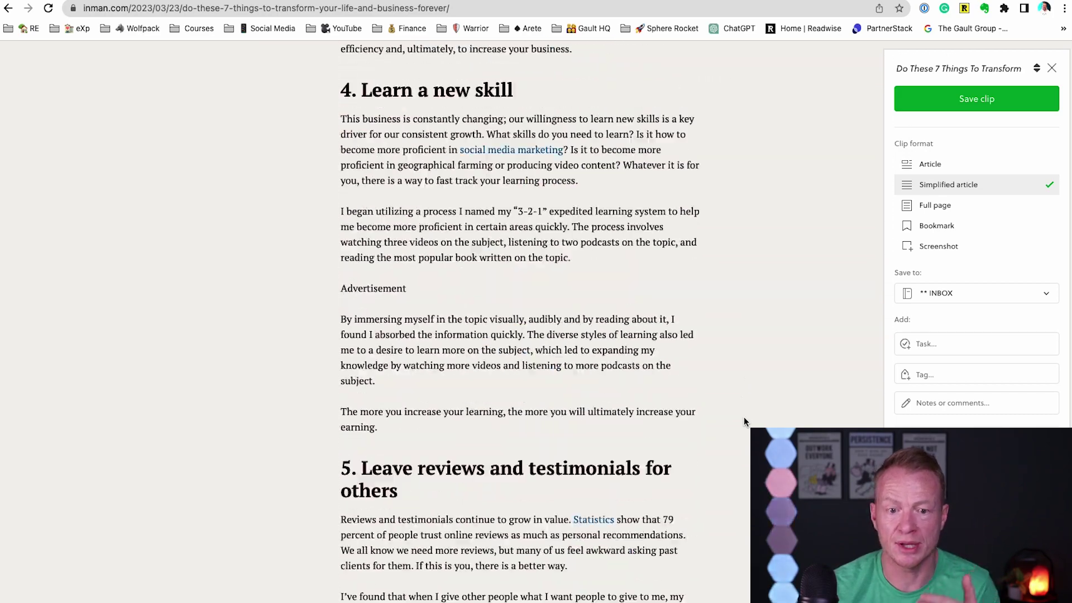
{"action": "scroll", "coordinate": [744, 416], "scroll_direction": "up", "scroll_amount": 20}
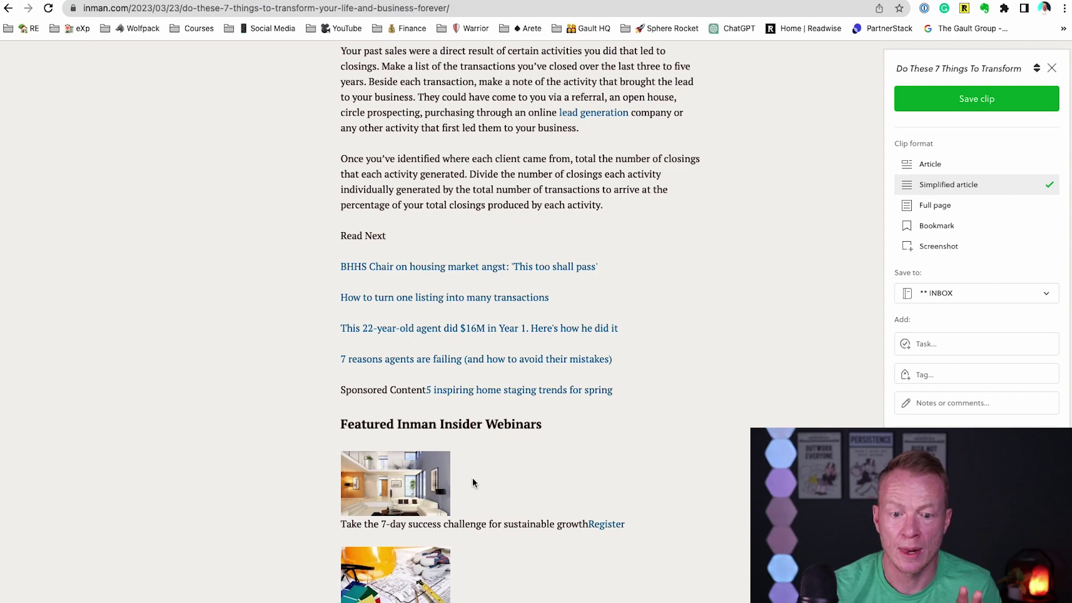
{"action": "scroll", "coordinate": [473, 478], "scroll_direction": "up", "scroll_amount": 20}
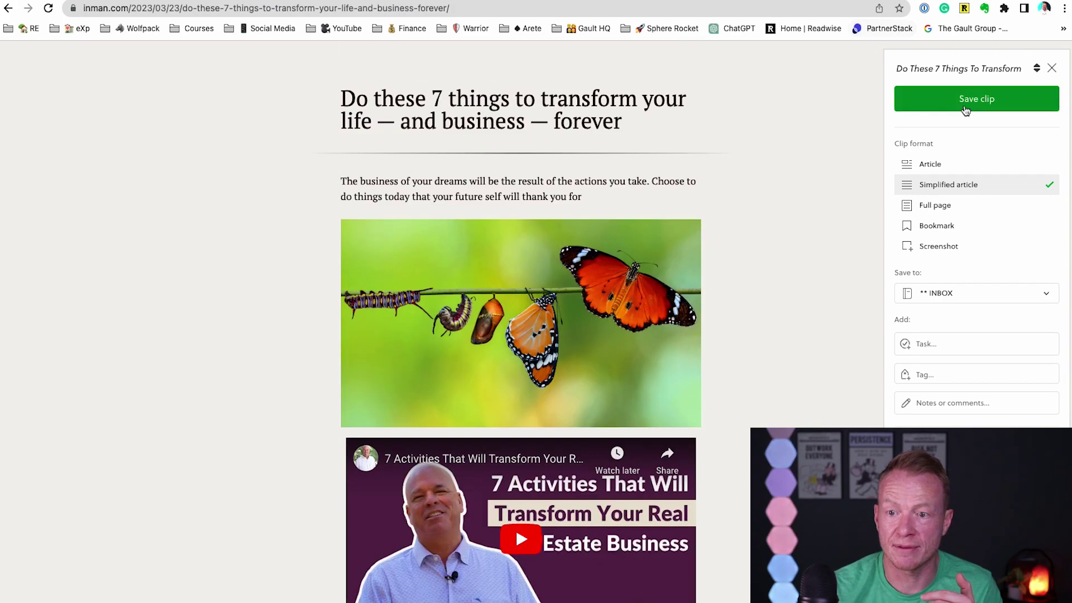
{"action": "left_click", "coordinate": [966, 104]}
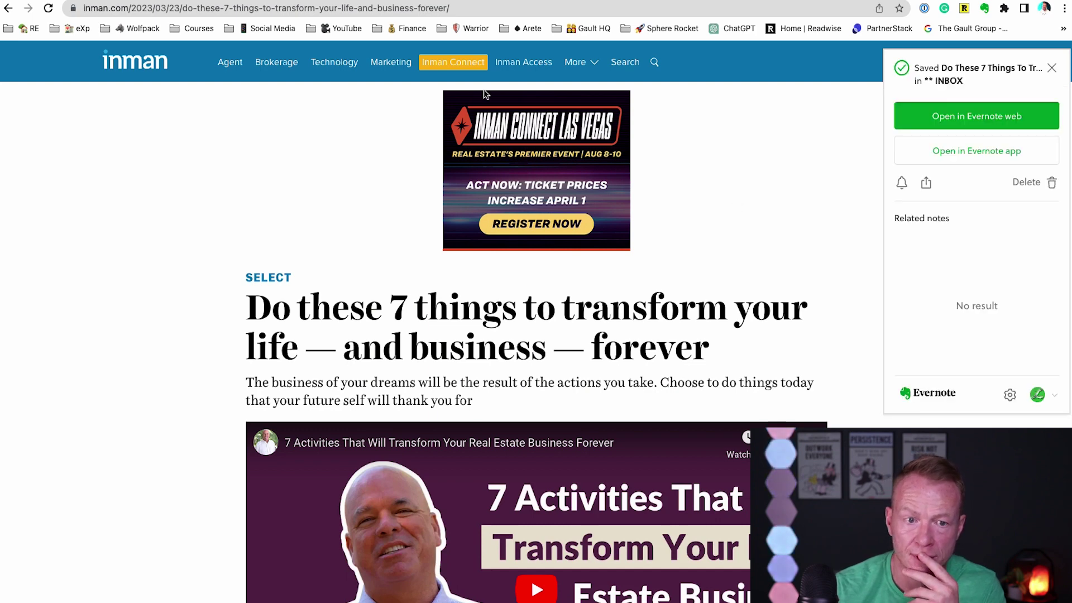
Step: Switch to Evernote Web and scroll through the Home dashboard
{"action": "key", "text": "super+Tab"}
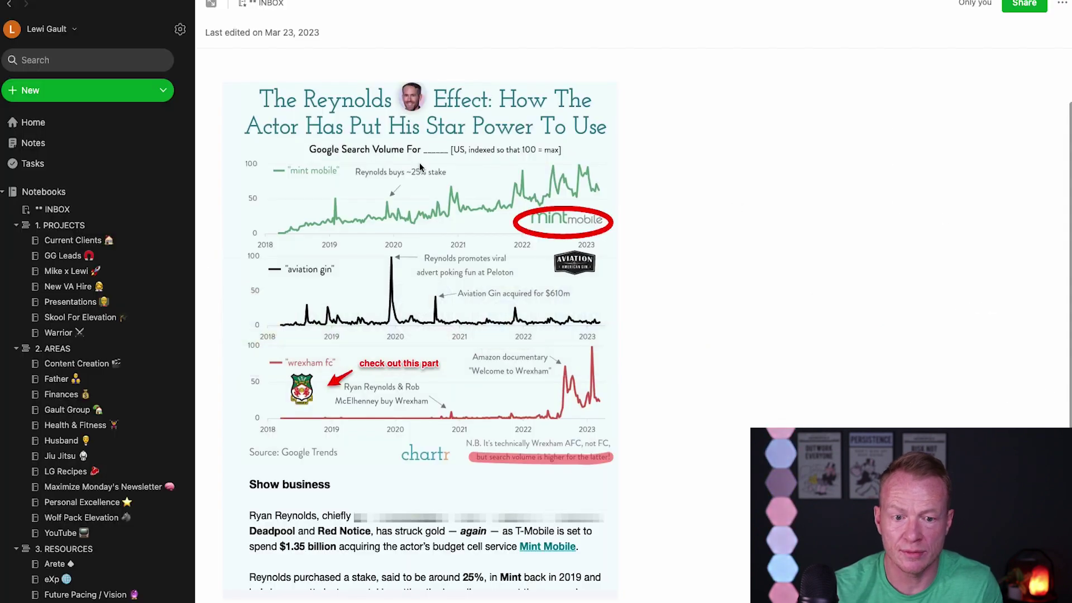
{"action": "left_click", "coordinate": [68, 132]}
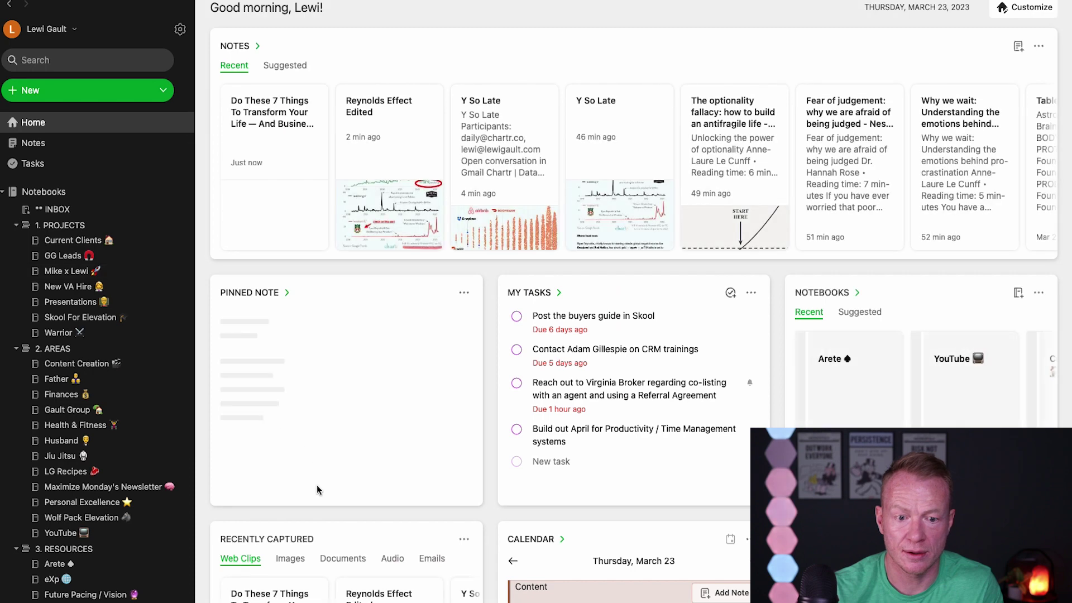
{"action": "scroll", "coordinate": [300, 495], "scroll_direction": "down", "scroll_amount": 5}
{"action": "scroll", "coordinate": [302, 506], "scroll_direction": "down", "scroll_amount": 2}
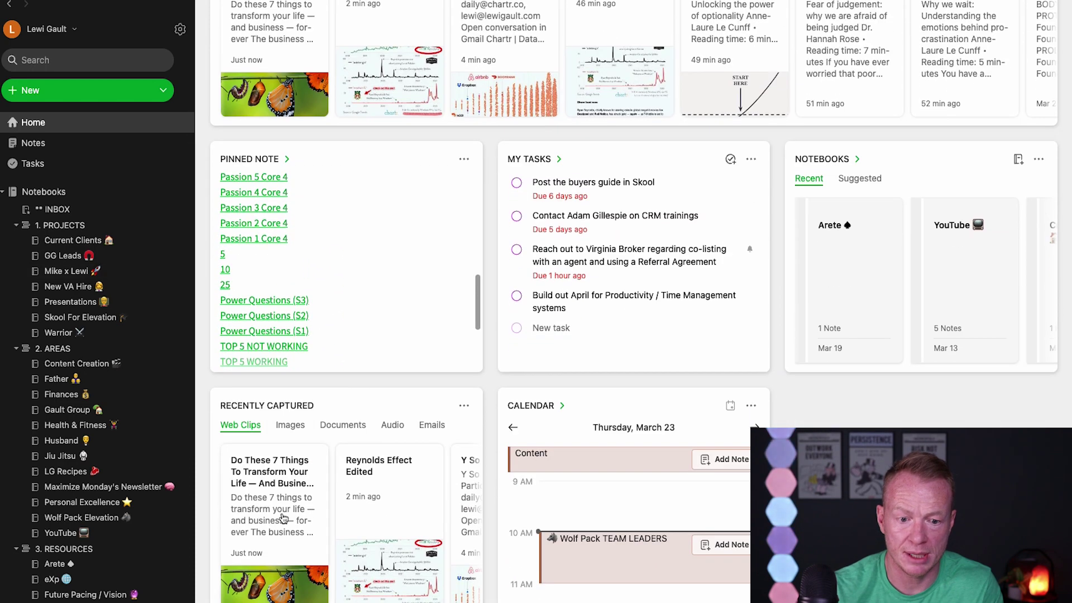
Step: Open the 'Do These 7 Things' Inman web-clip note and scroll through its article content
{"action": "left_click", "coordinate": [284, 519]}
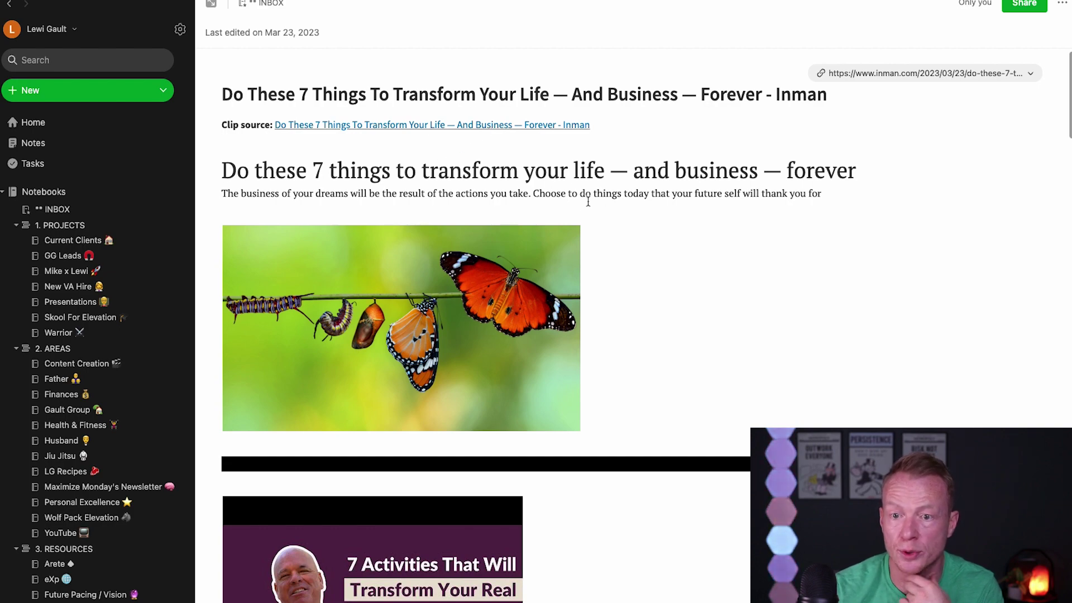
{"action": "scroll", "coordinate": [625, 326], "scroll_direction": "down", "scroll_amount": 20}
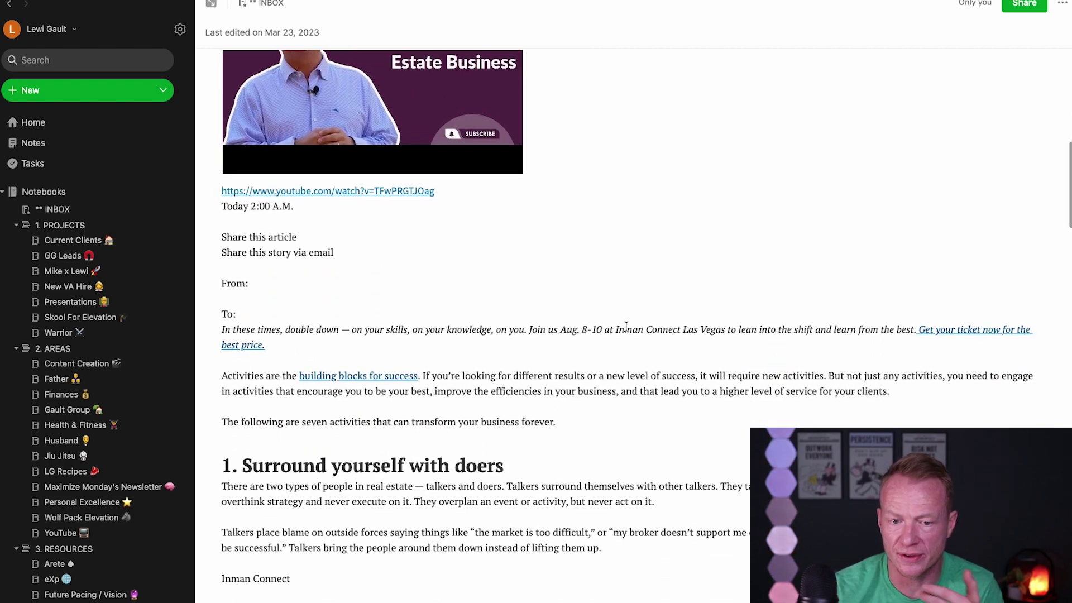
{"action": "scroll", "coordinate": [627, 327], "scroll_direction": "down", "scroll_amount": 20}
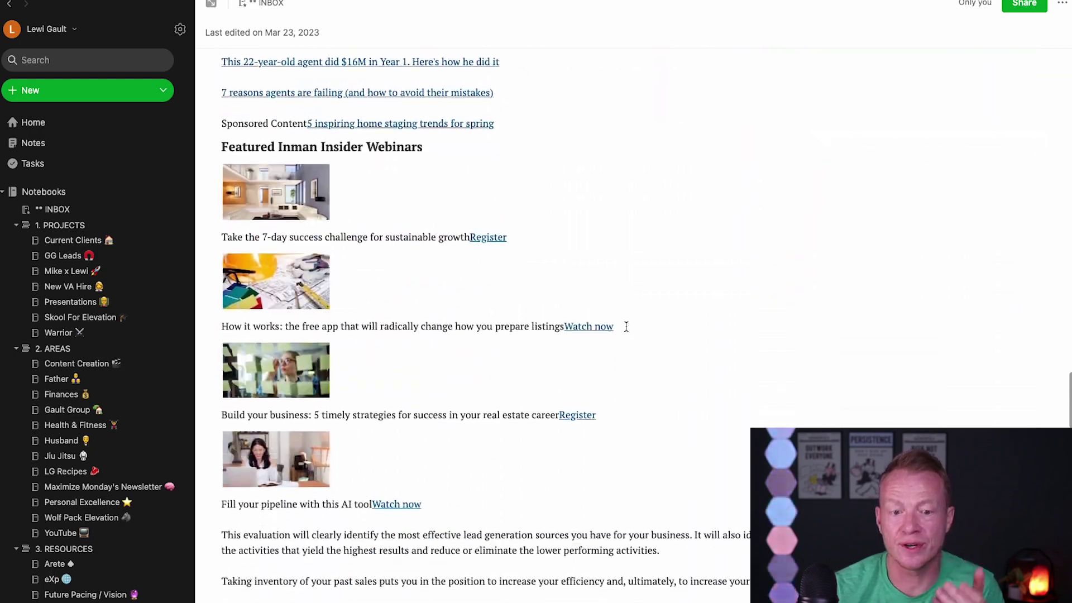
{"action": "scroll", "coordinate": [626, 327], "scroll_direction": "up", "scroll_amount": 20}
{"action": "scroll", "coordinate": [626, 327], "scroll_direction": "up", "scroll_amount": 15}
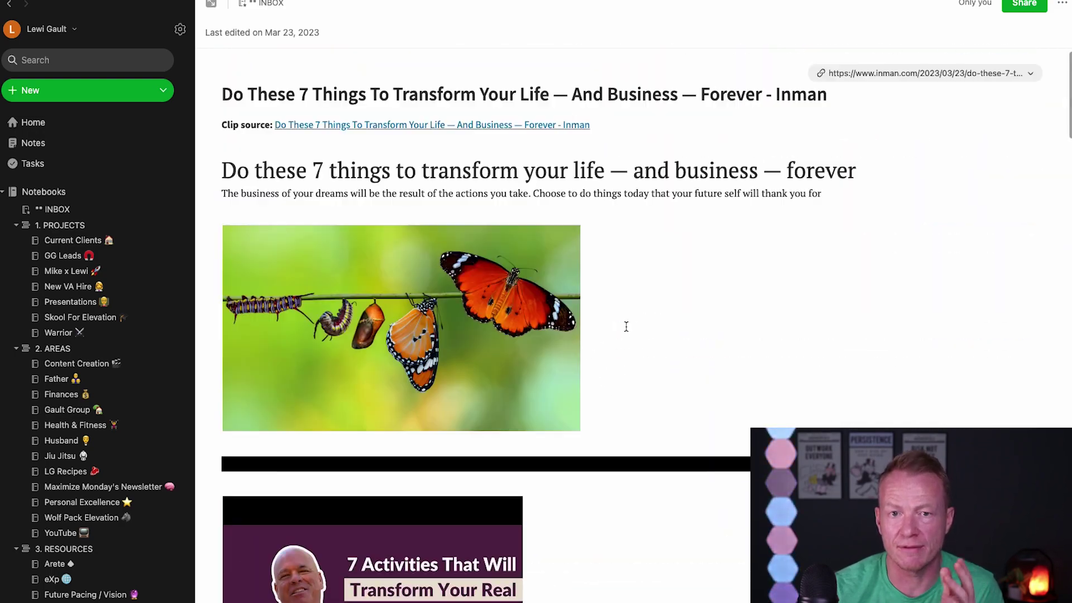
Step: Show the ** INBOX notebook and open its first note, the clipped Inman article
{"action": "left_click", "coordinate": [84, 211]}
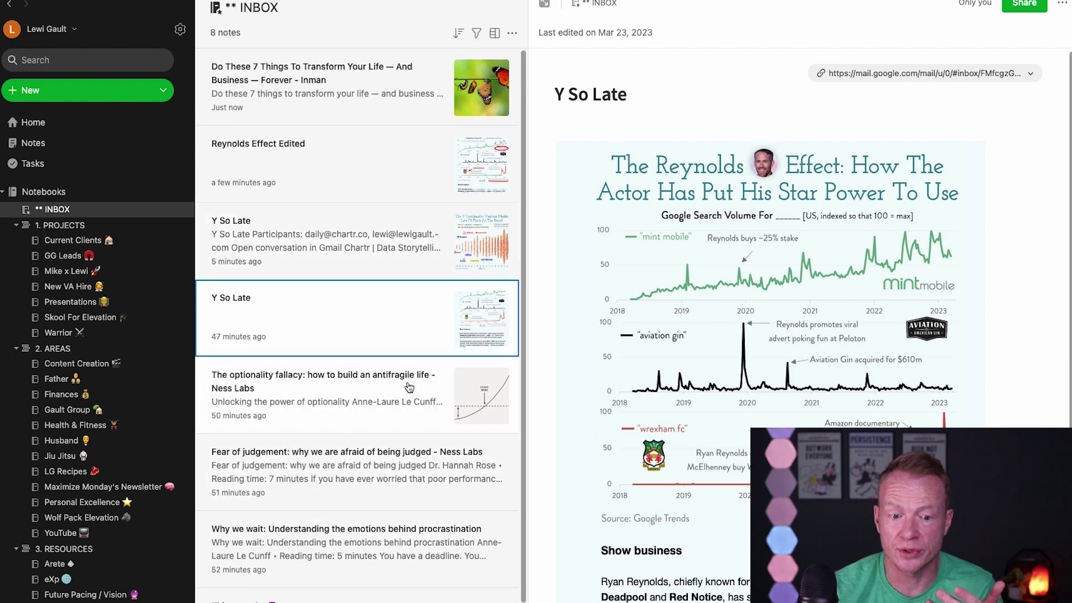
{"action": "left_click", "coordinate": [365, 85]}
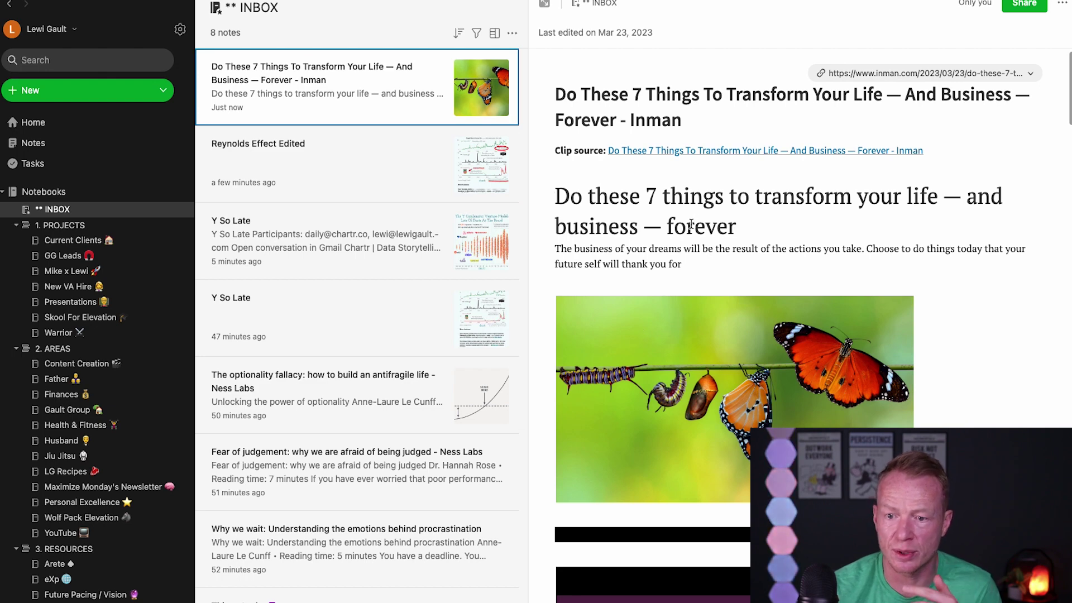
{"action": "scroll", "coordinate": [115, 292], "scroll_direction": "down", "scroll_amount": 2}
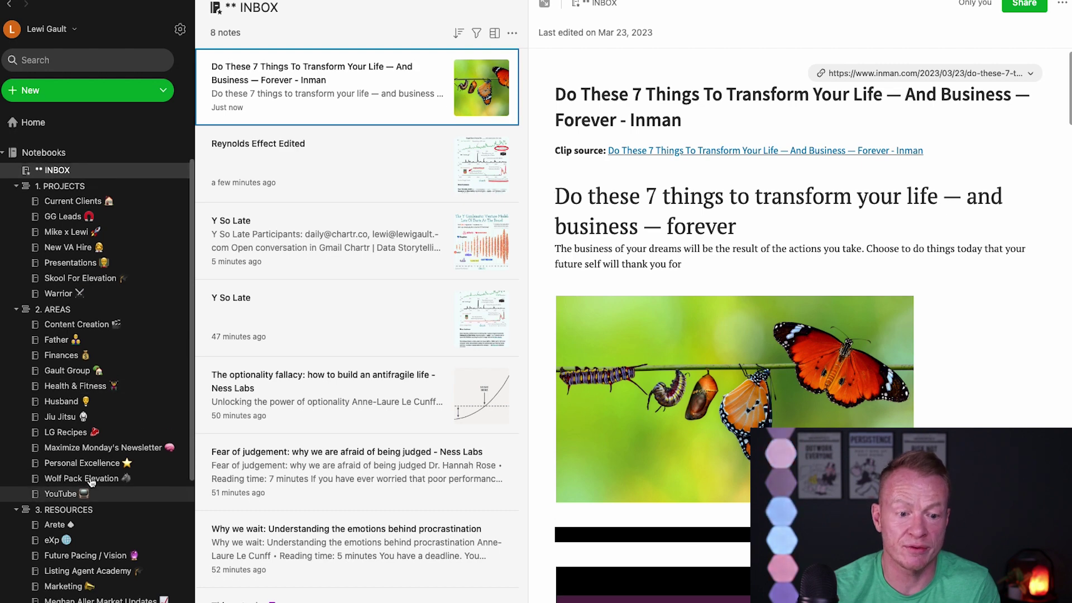
{"action": "scroll", "coordinate": [83, 391], "scroll_direction": "up", "scroll_amount": 2}
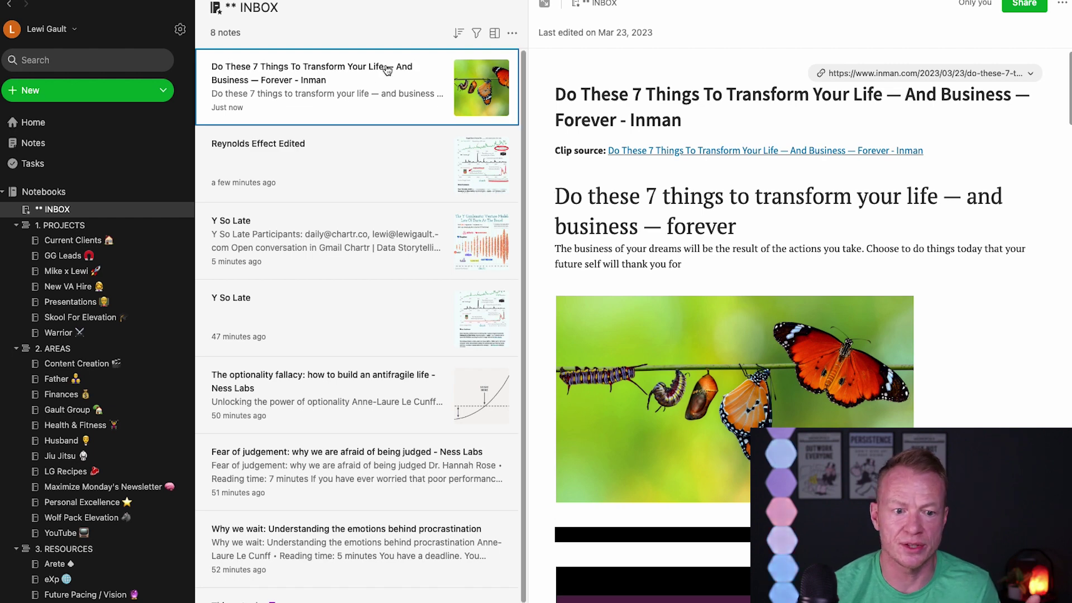
Step: Demonstrate filing the clipped Inman note under Content Creation
{"action": "left_click_drag", "start_coordinate": [383, 71], "coordinate": [300, 83]}
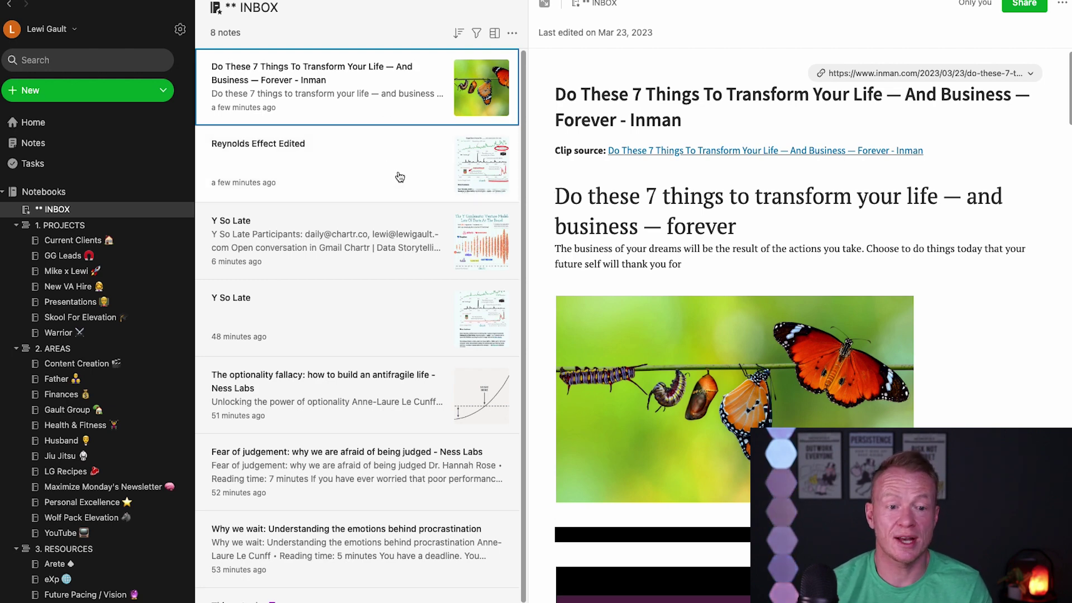
{"action": "scroll", "coordinate": [400, 176], "scroll_direction": "down", "scroll_amount": 1}
{"action": "scroll", "coordinate": [399, 177], "scroll_direction": "up", "scroll_amount": 1}
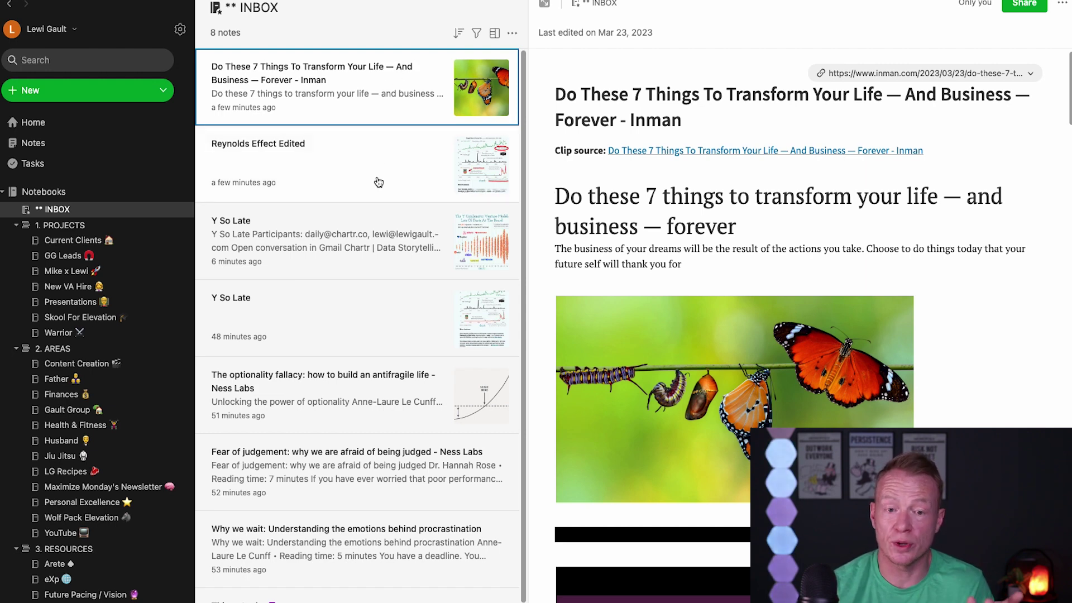
Step: Insert a 'Read This' task due Tomorrow into the Inman note body, then go back to Home
{"action": "left_click", "coordinate": [574, 63]}
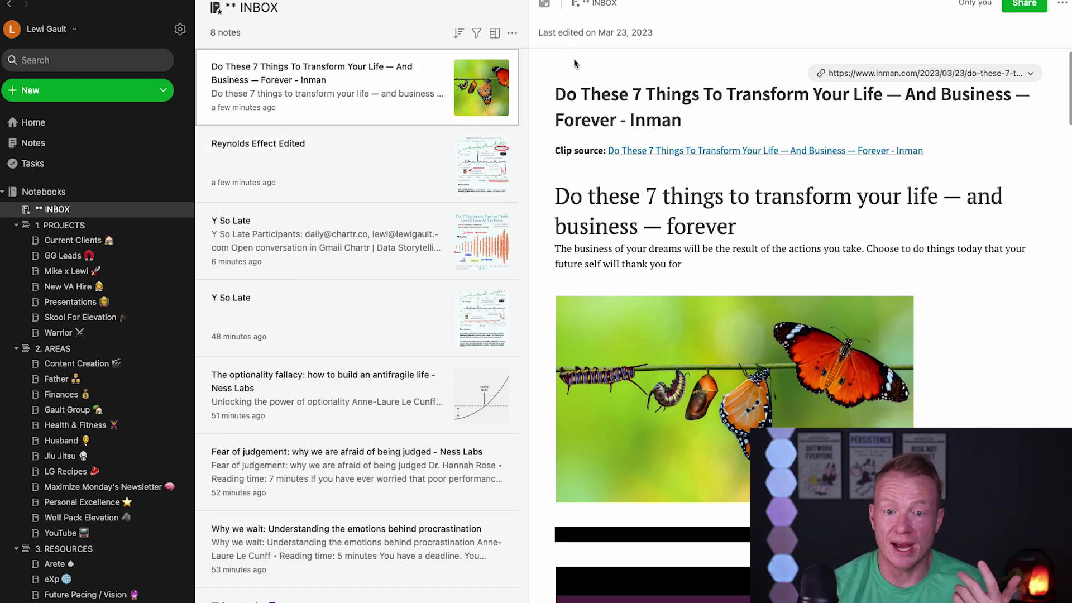
{"action": "left_click", "coordinate": [556, 96]}
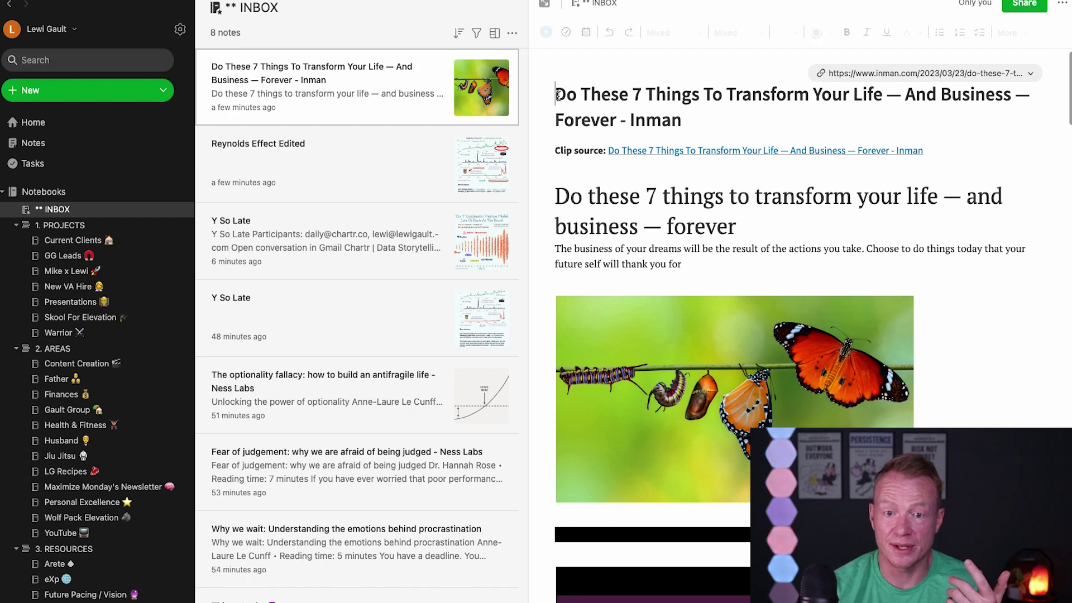
{"action": "left_click", "coordinate": [612, 170]}
{"action": "left_click", "coordinate": [546, 31]}
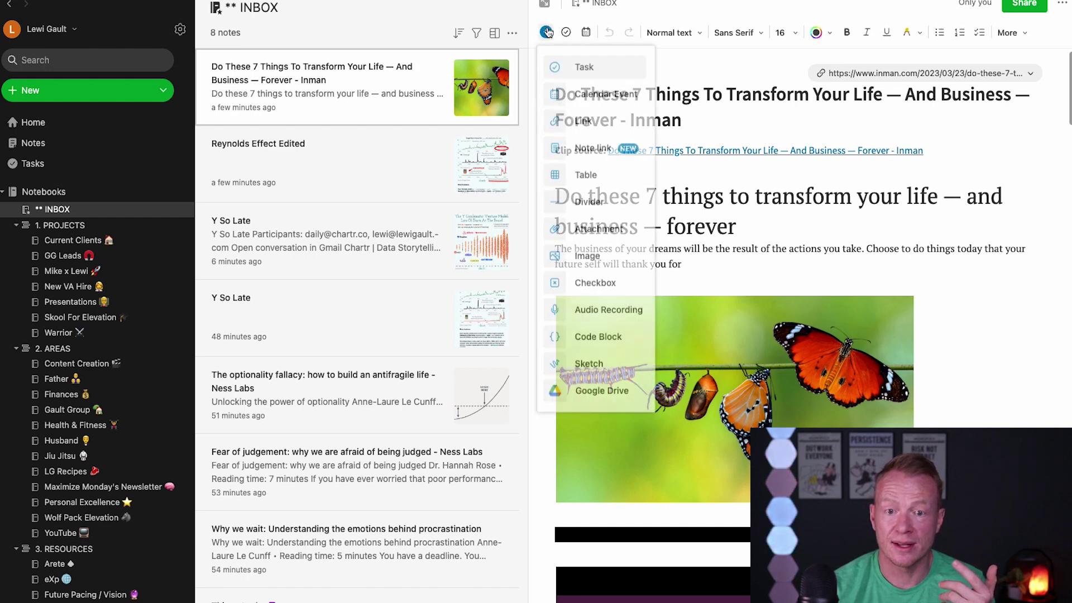
{"action": "left_click", "coordinate": [578, 77]}
{"action": "type", "text": "Read This"}
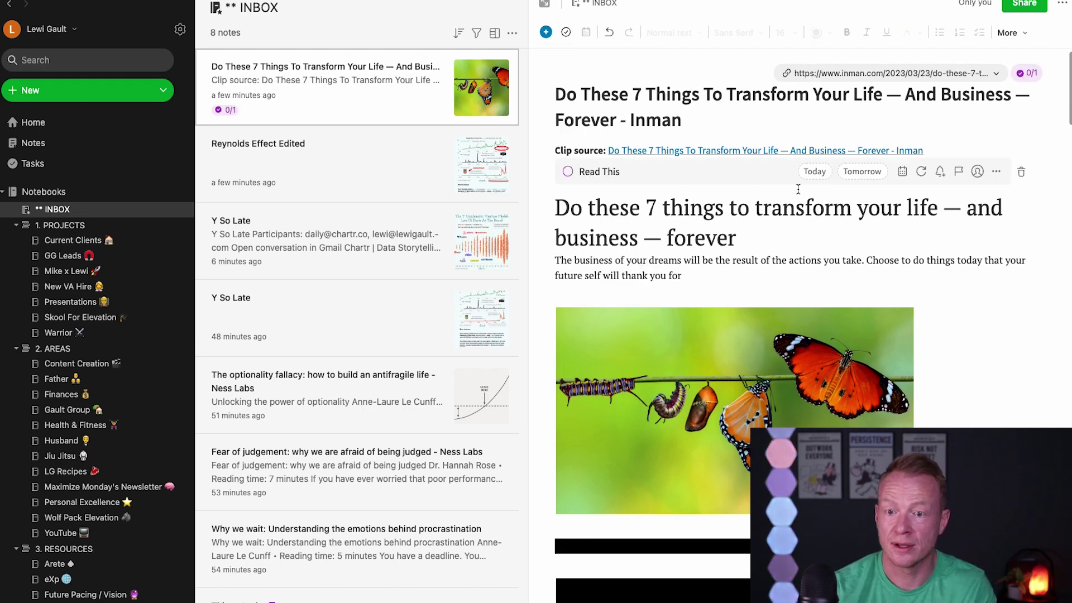
{"action": "left_click", "coordinate": [861, 172]}
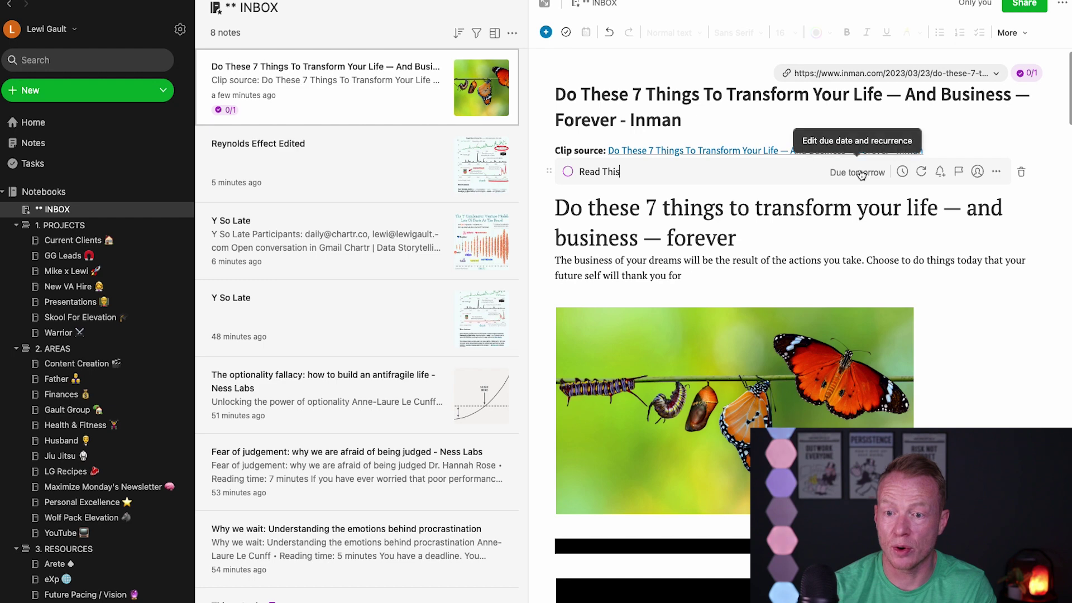
{"action": "left_click", "coordinate": [1053, 383]}
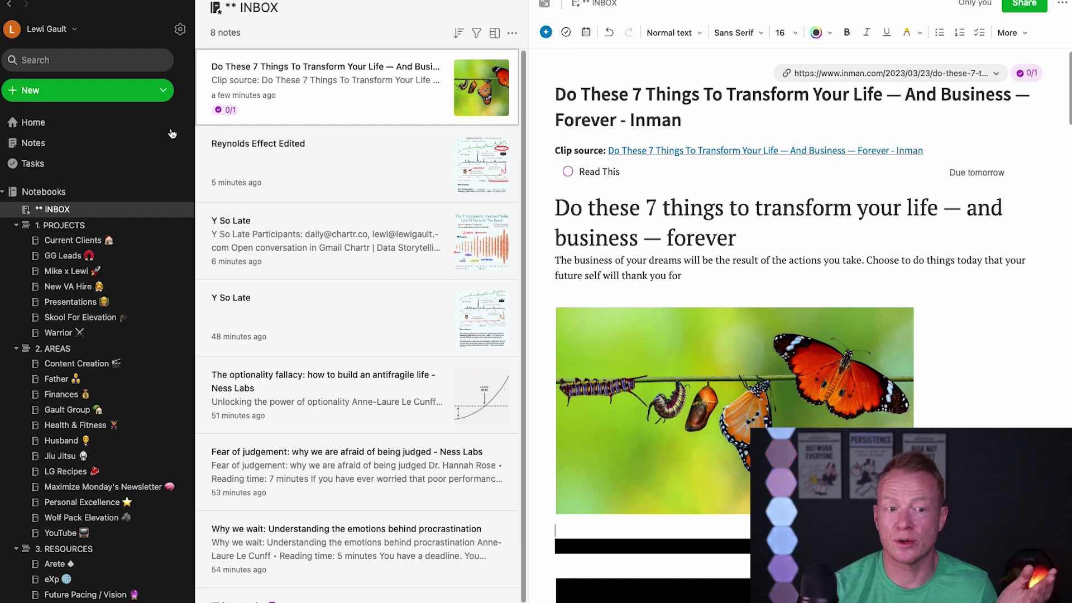
{"action": "left_click", "coordinate": [92, 124]}
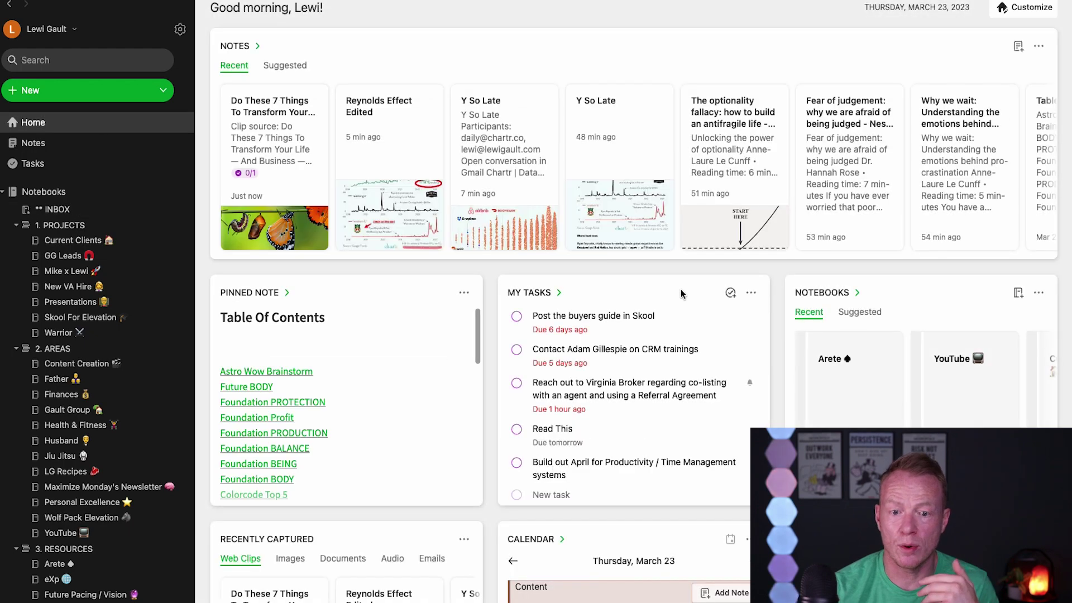
Step: Open the 'Read This' task from My Tasks on Home and choose Go to note
{"action": "scroll", "coordinate": [604, 420], "scroll_direction": "down", "scroll_amount": 2}
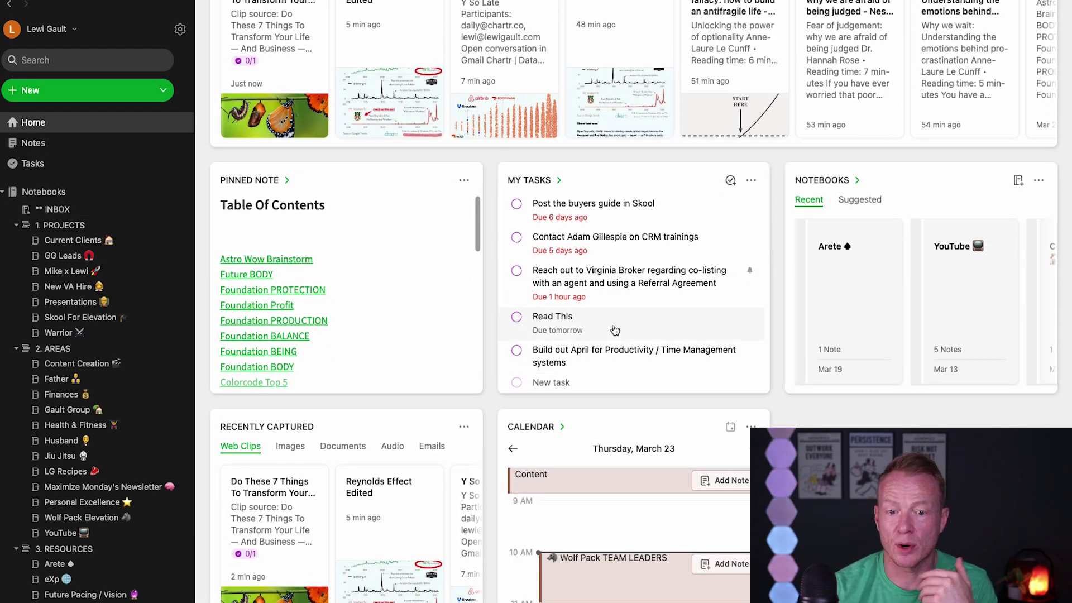
{"action": "left_click", "coordinate": [615, 331]}
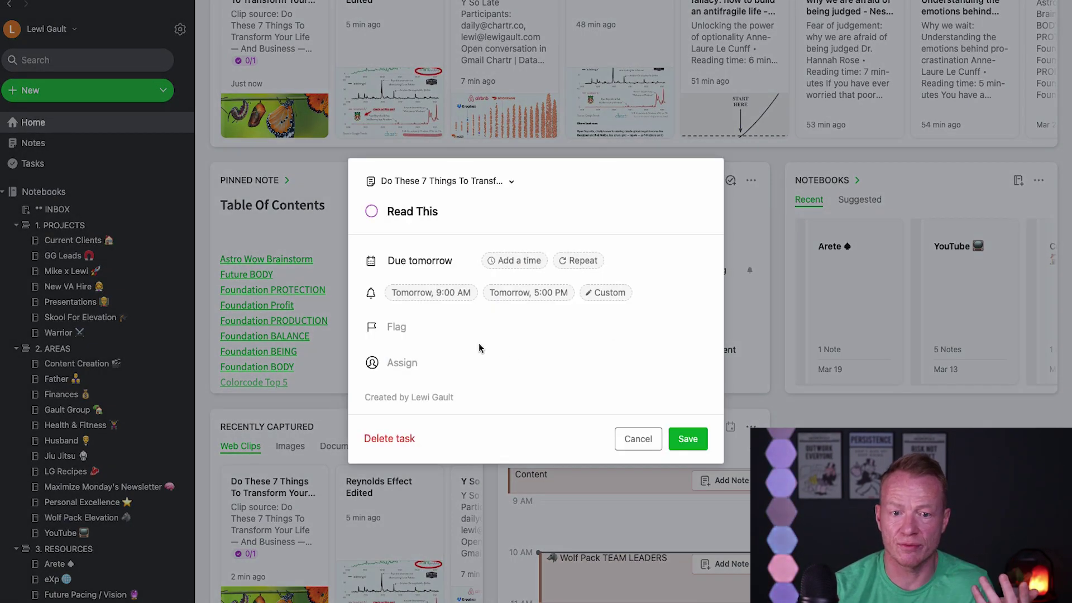
{"action": "left_click", "coordinate": [486, 180]}
{"action": "left_click", "coordinate": [431, 215]}
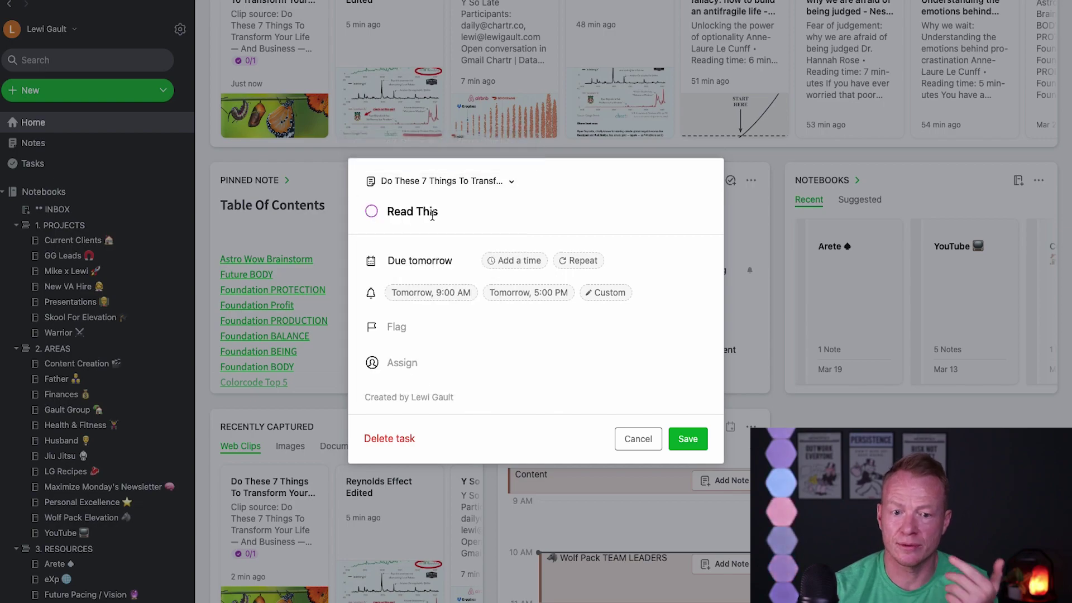